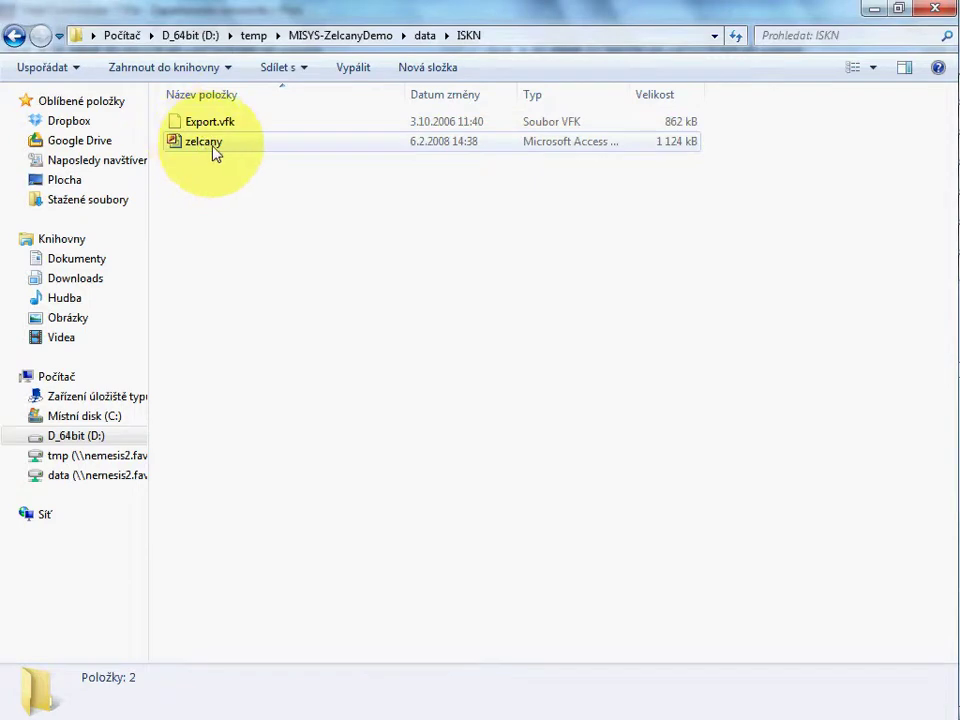
Step: Switch from the file browser to MISYS by launching the program
mouse_move(209, 149)
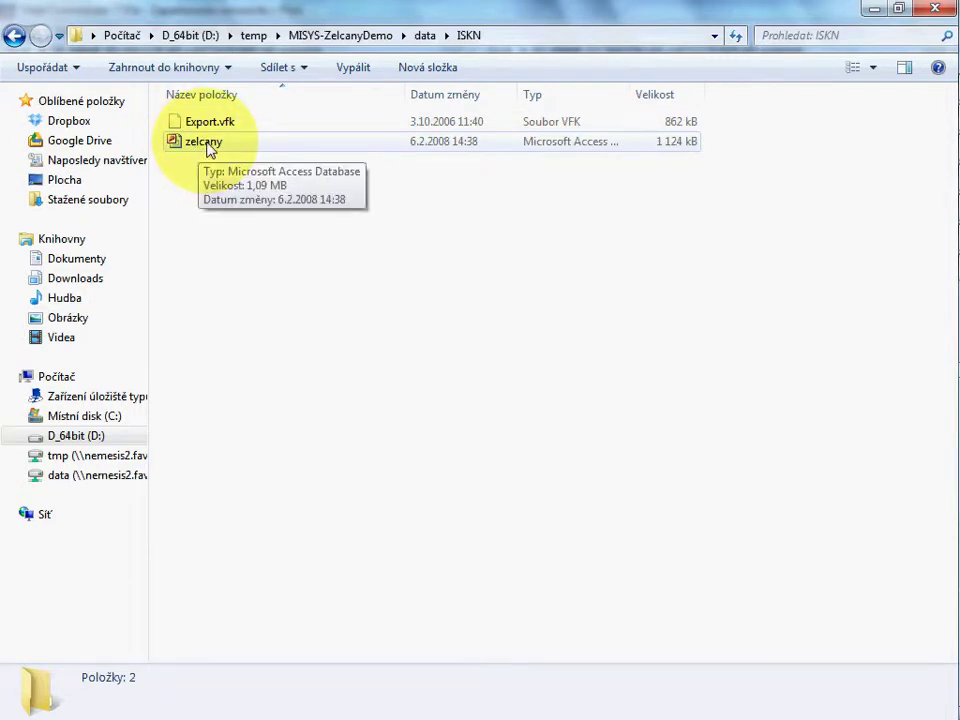
key("super")
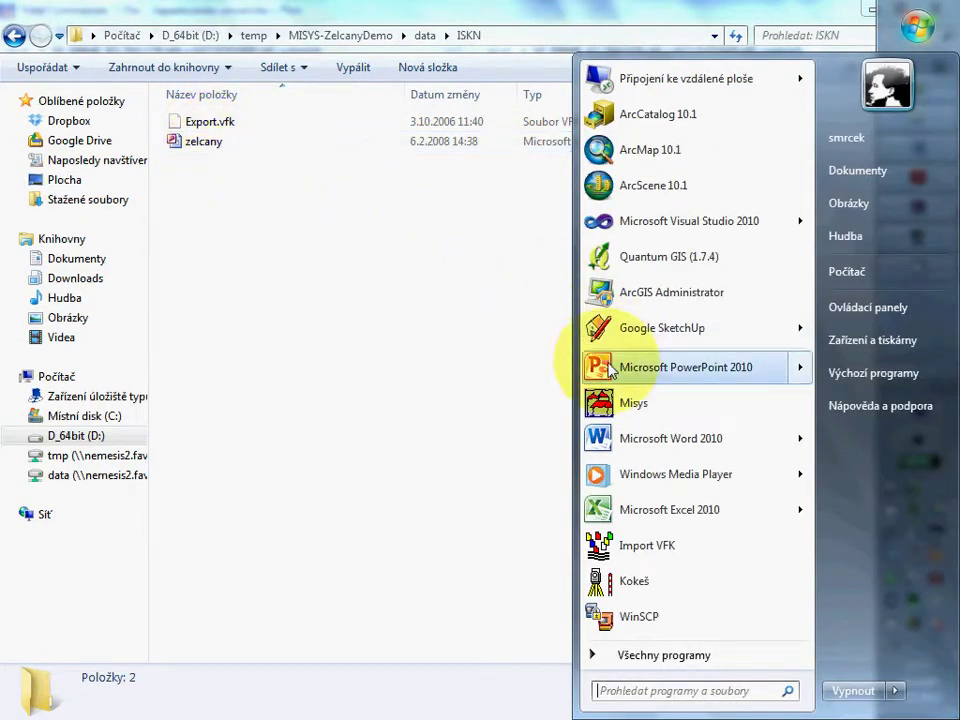
left_click(632, 408)
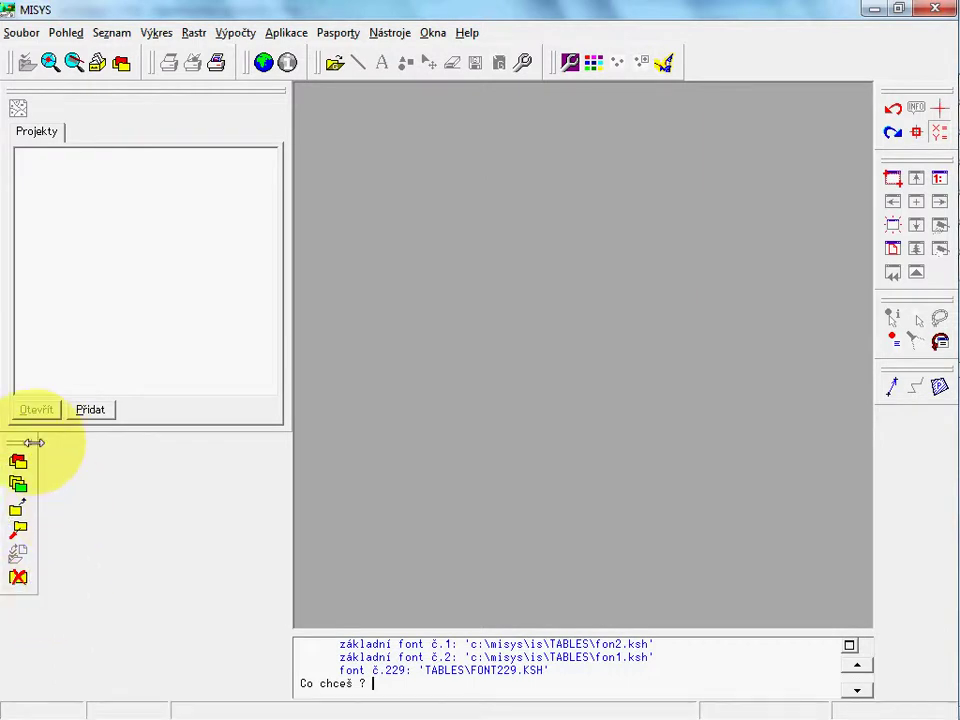
Step: Hide the Projekt toolbar and display it again
right_click(742, 43)
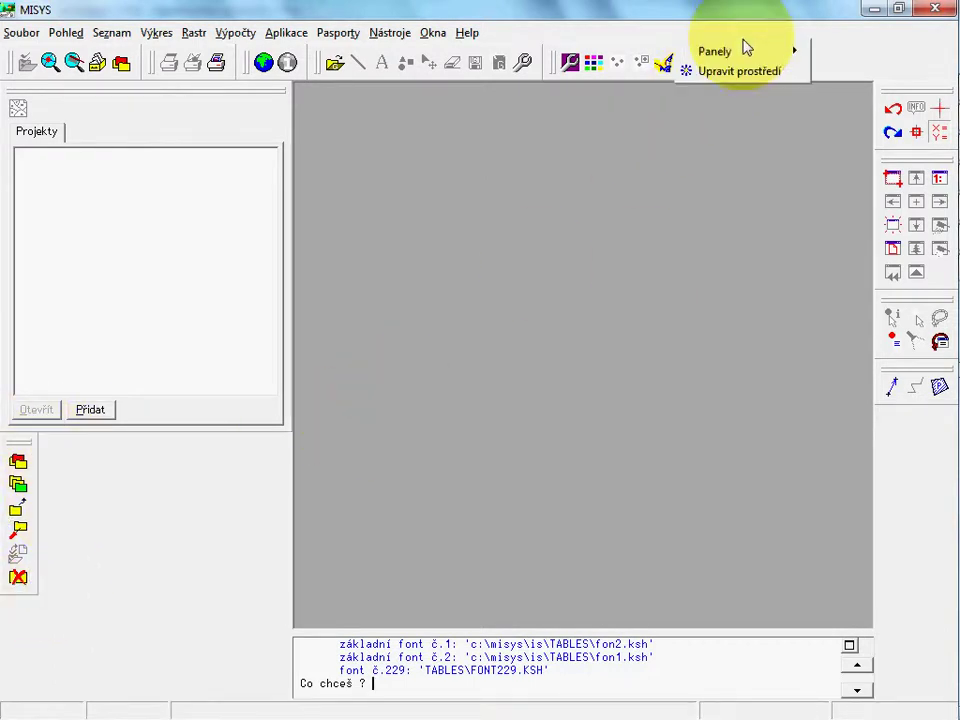
mouse_move(752, 56)
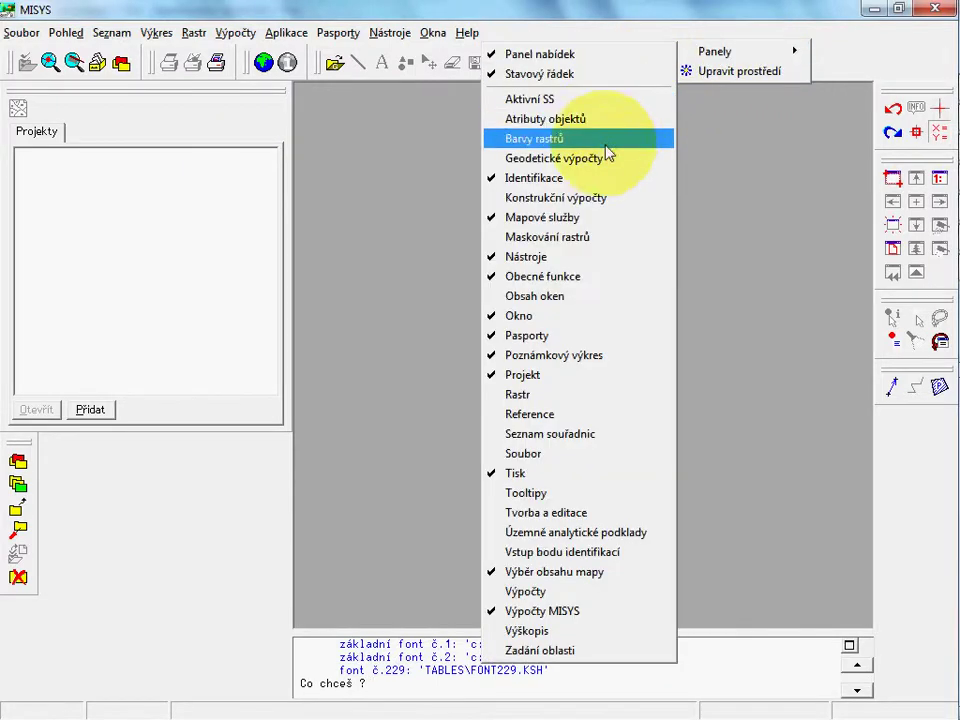
left_click(546, 377)
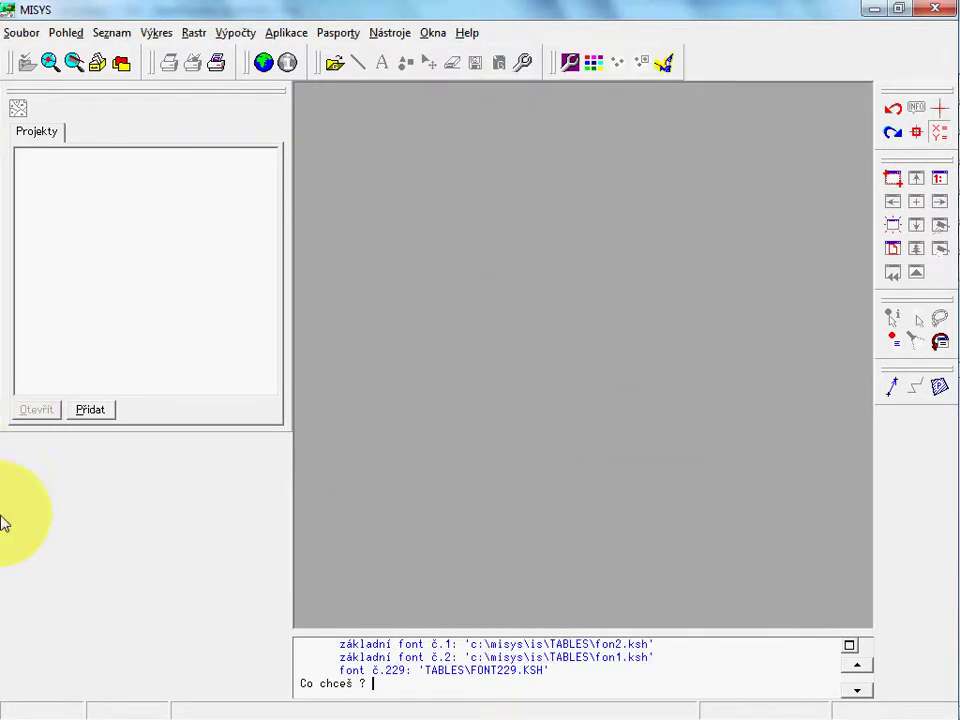
right_click(744, 60)
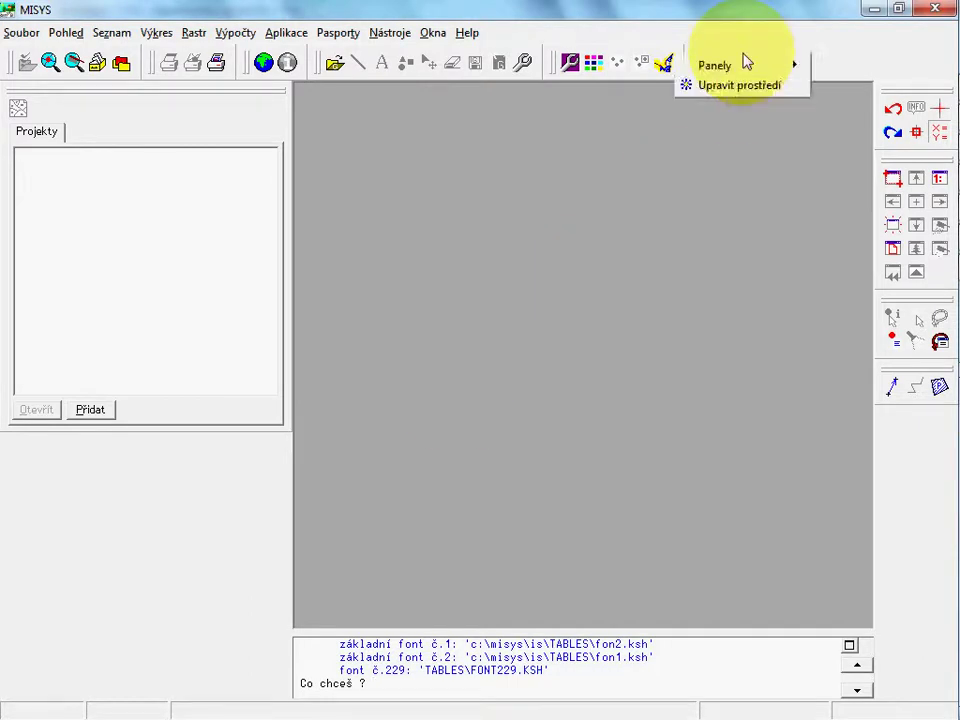
mouse_move(740, 70)
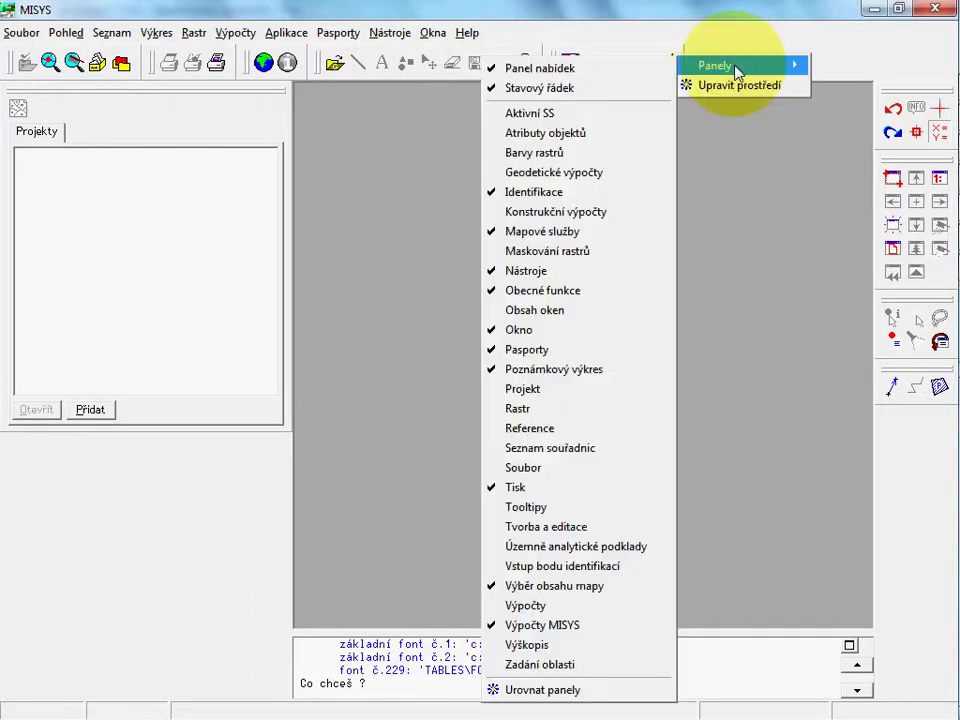
left_click(566, 392)
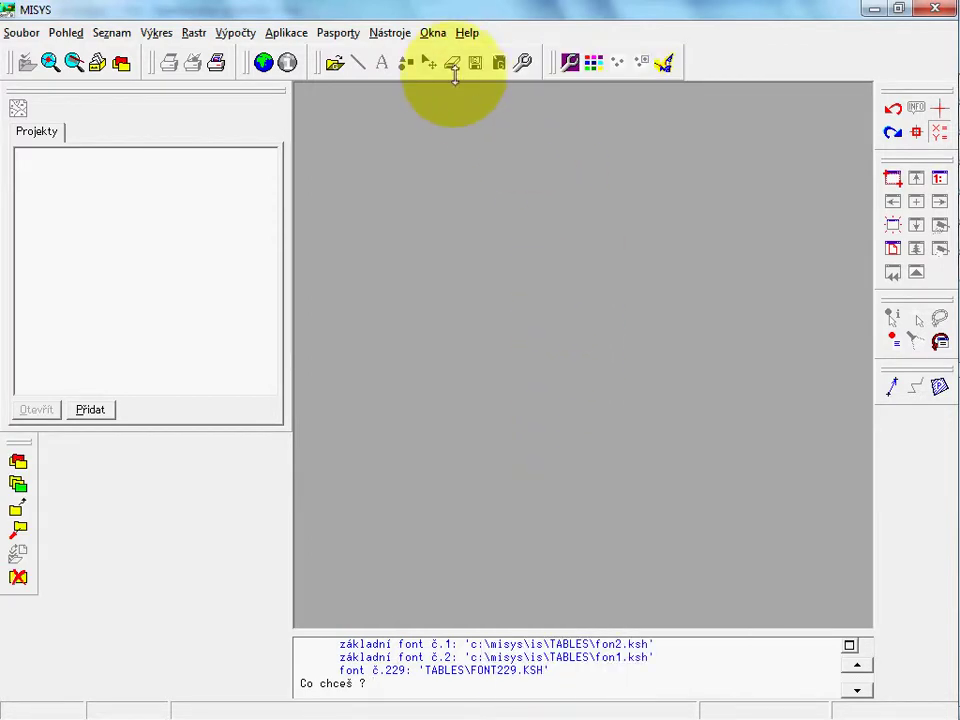
left_click(394, 35)
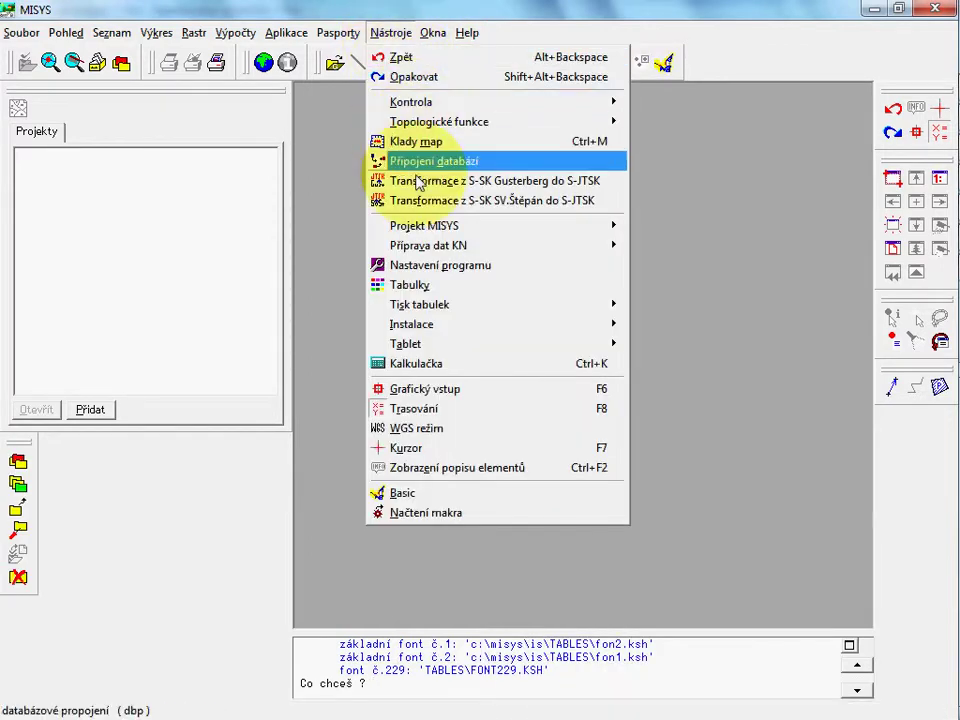
mouse_move(430, 233)
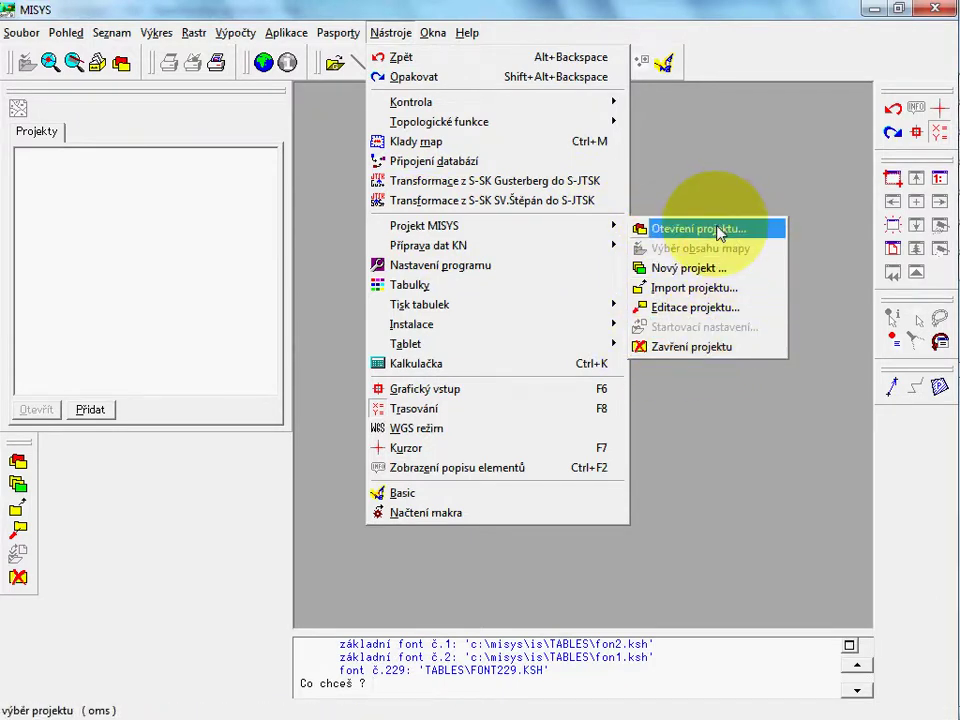
left_click(758, 541)
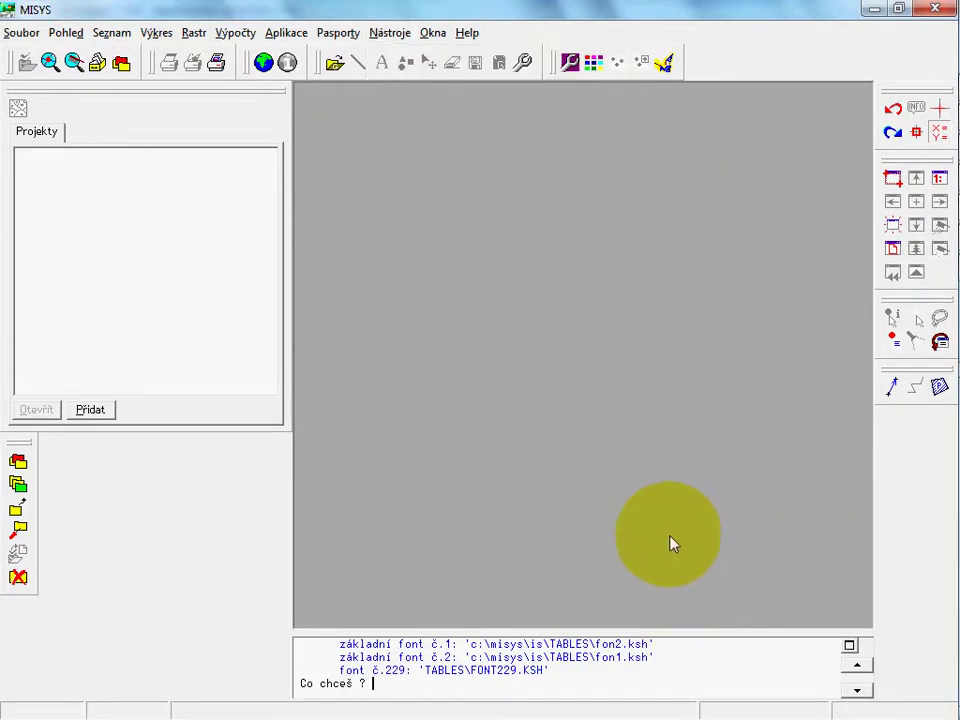
Step: Start a new MISYS project and choose D:\temp\MISYS-ZelcanyDemo\data as its base directory
left_click(19, 486)
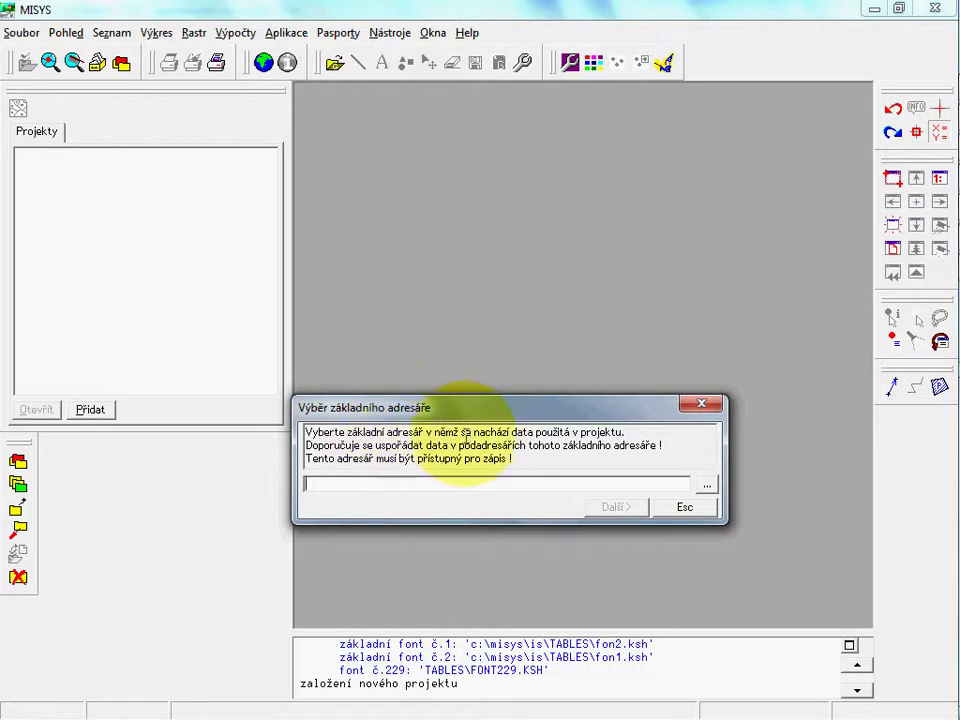
left_click_drag(510, 432, 537, 432)
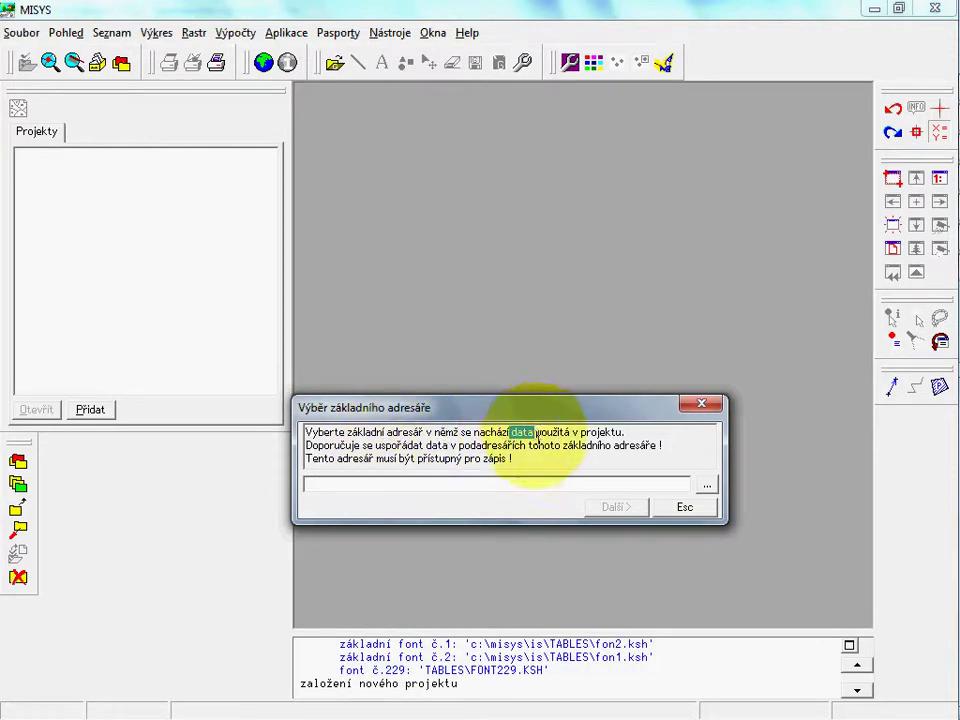
left_click(705, 486)
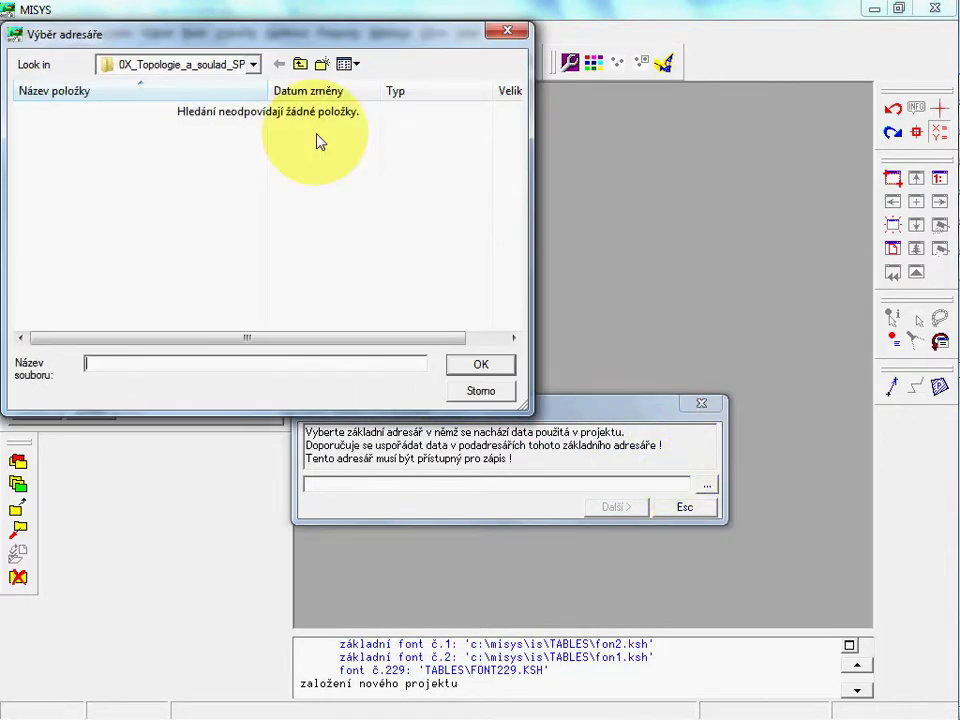
left_click(253, 64)
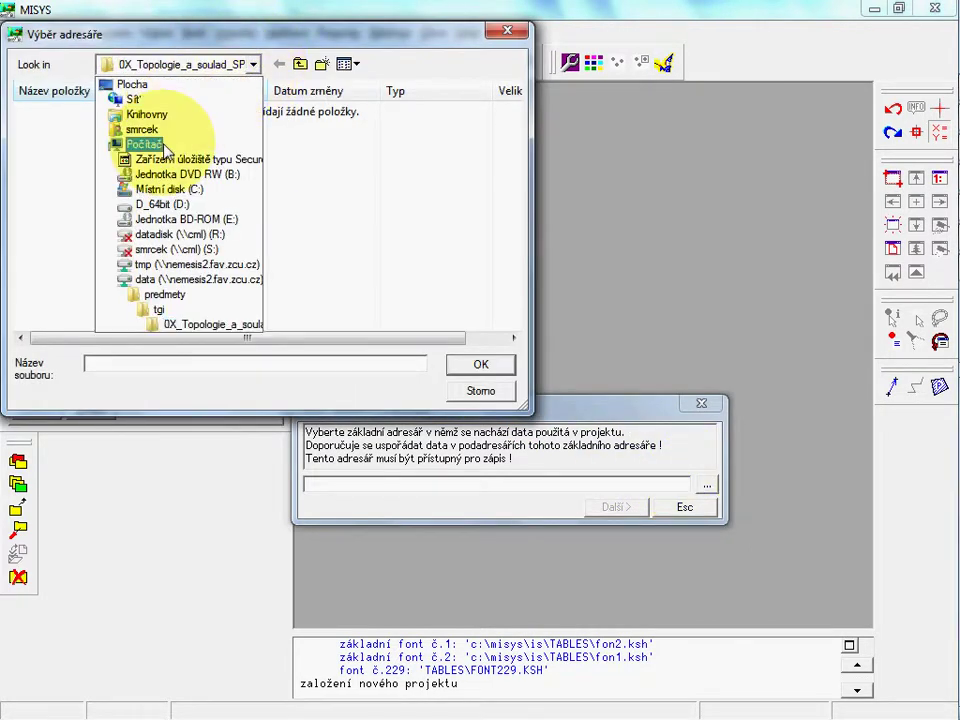
left_click(145, 204)
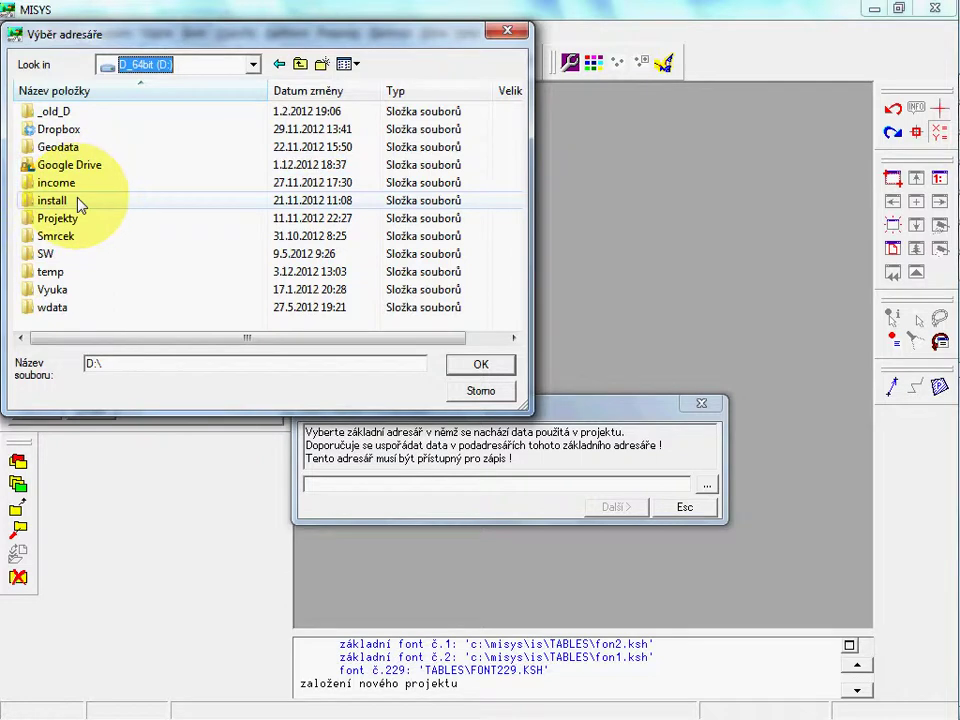
double_click(46, 272)
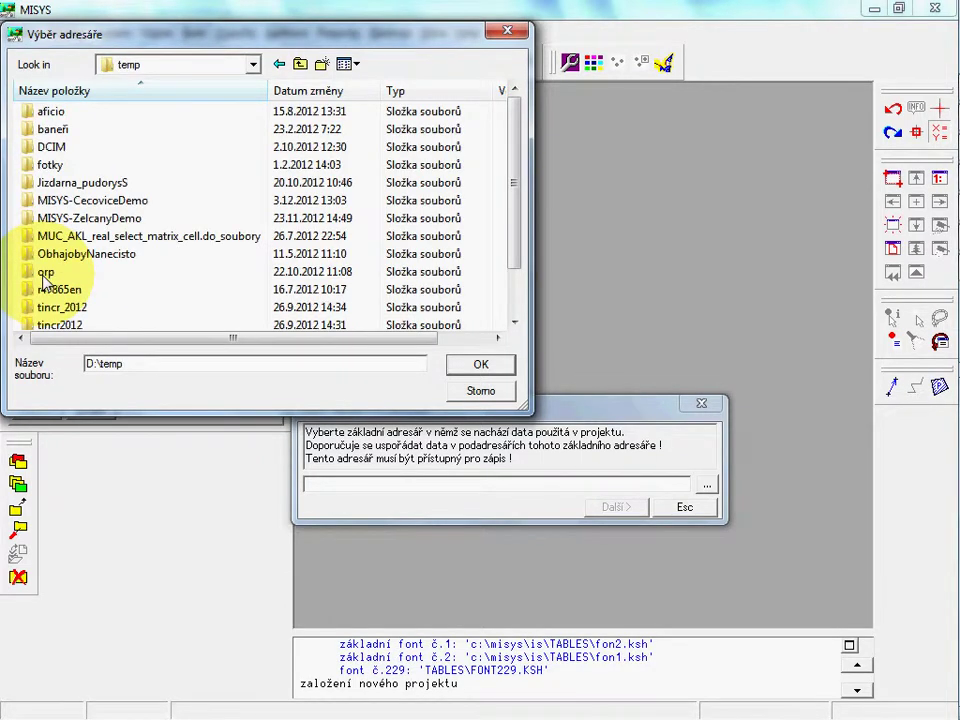
double_click(70, 220)
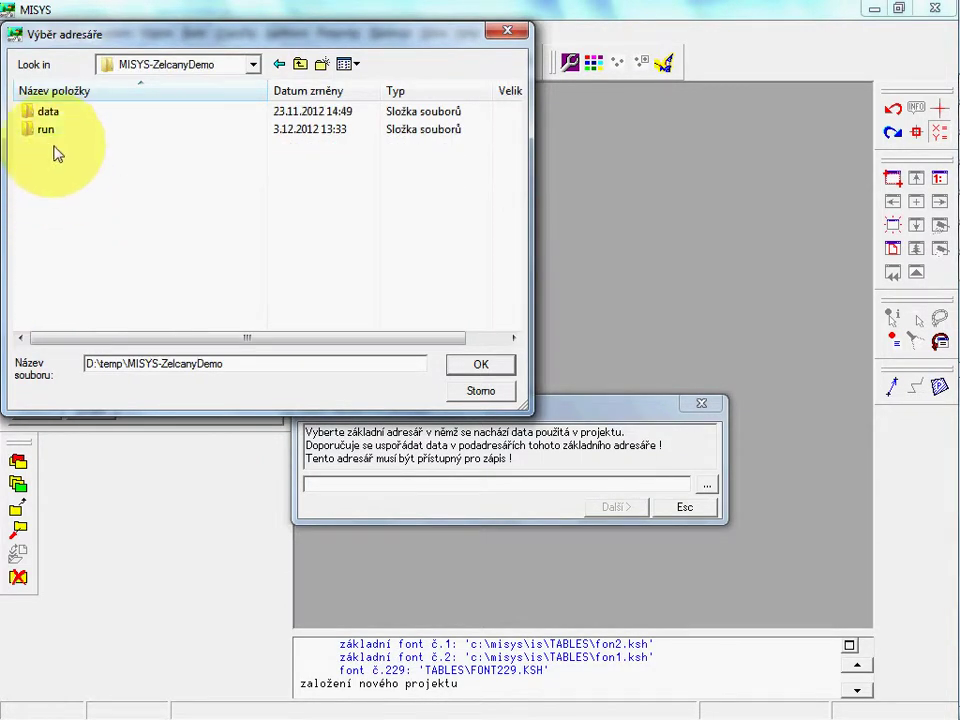
double_click(46, 115)
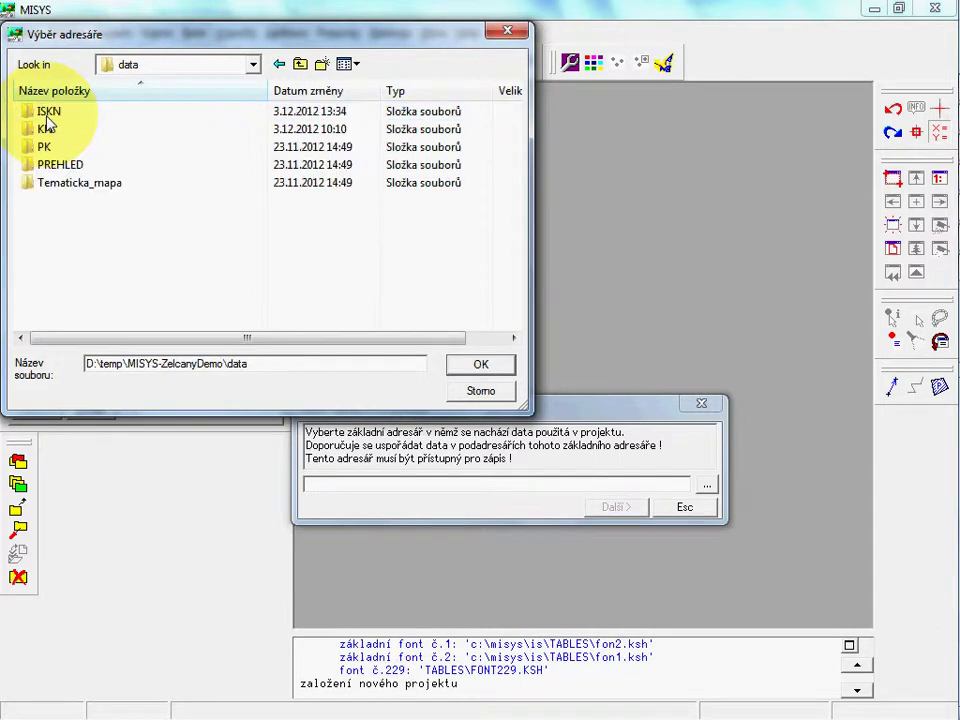
double_click(230, 364)
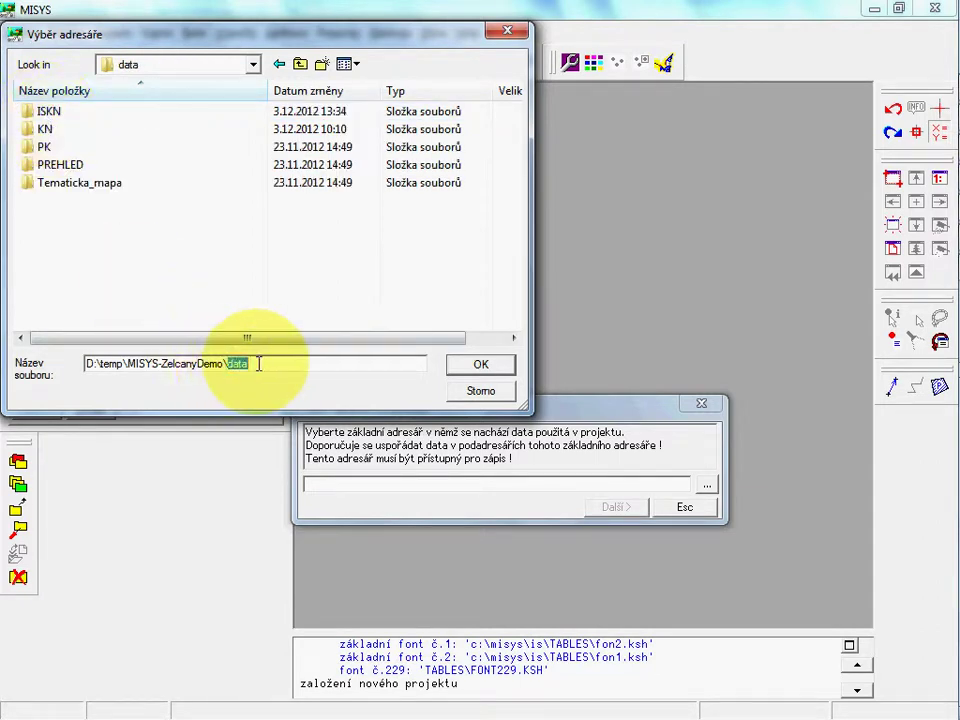
left_click(481, 364)
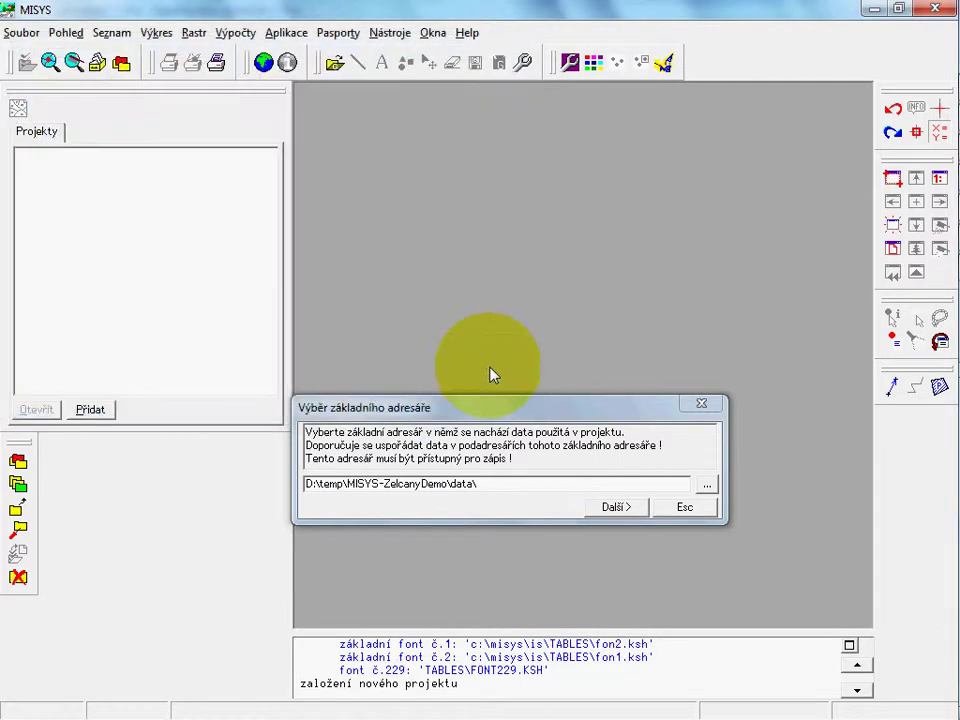
left_click(616, 510)
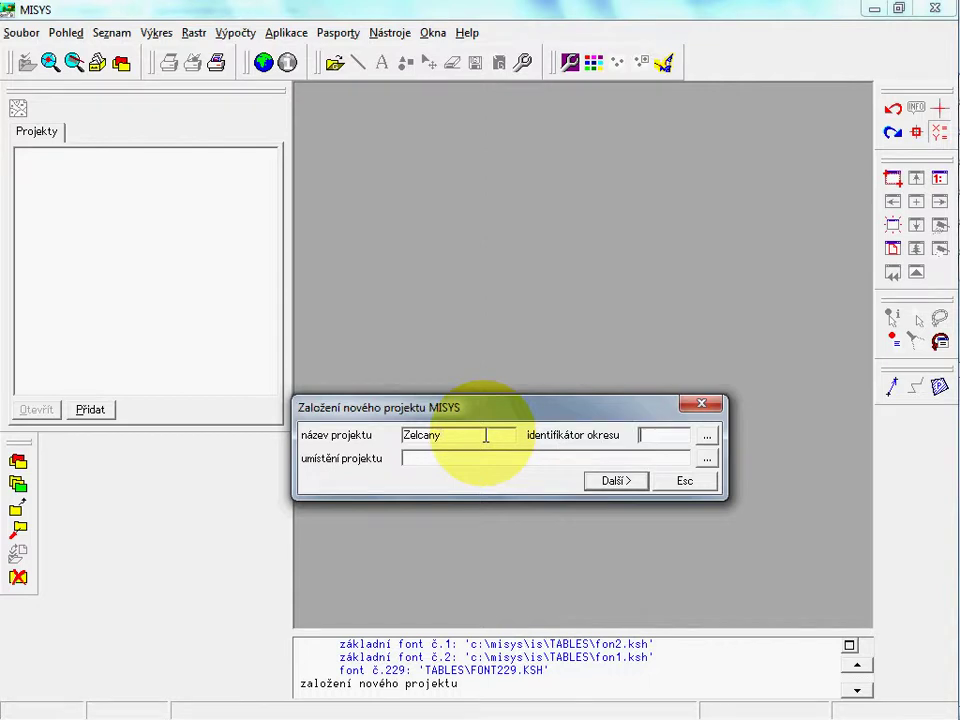
Step: Set the district identifier of the Zelcany project by choosing Plzeň-město from the district list
left_click(707, 438)
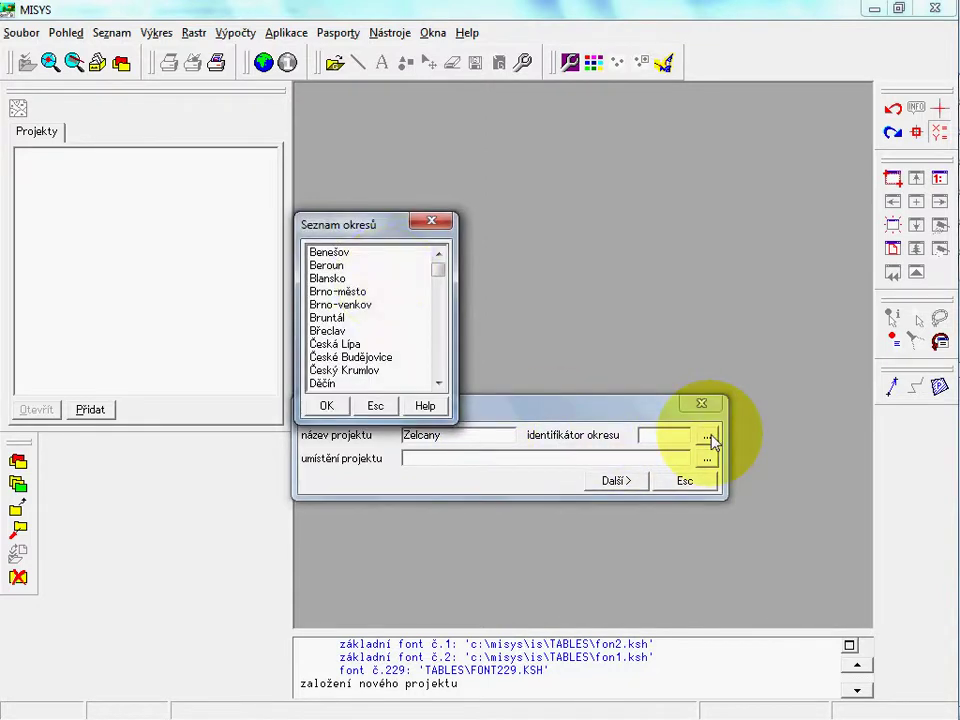
left_click(373, 280)
type("pl")
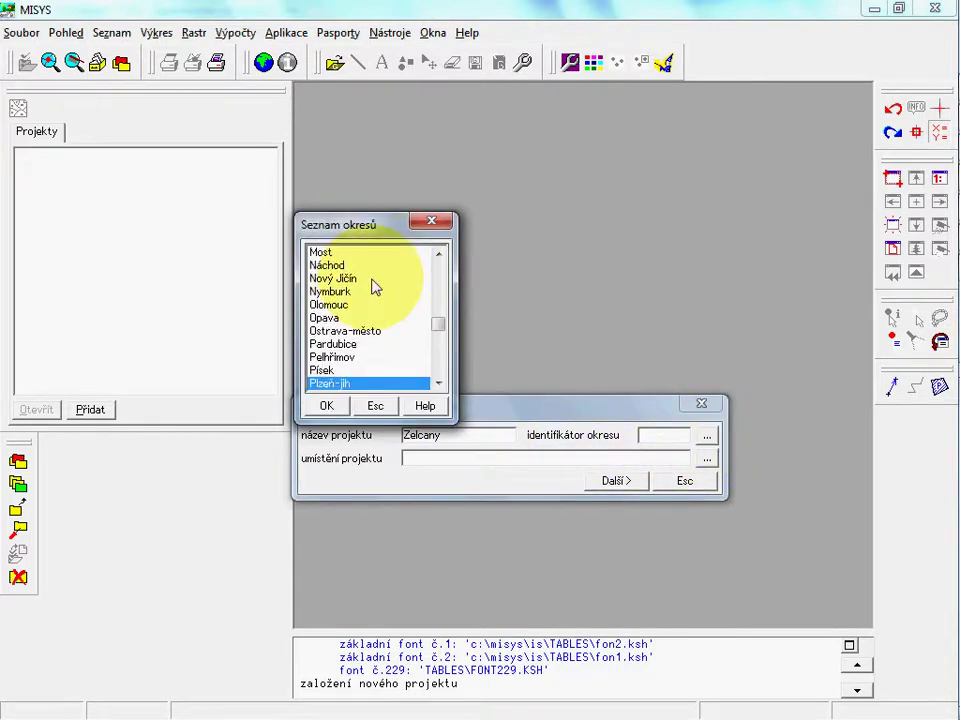
key("Down")
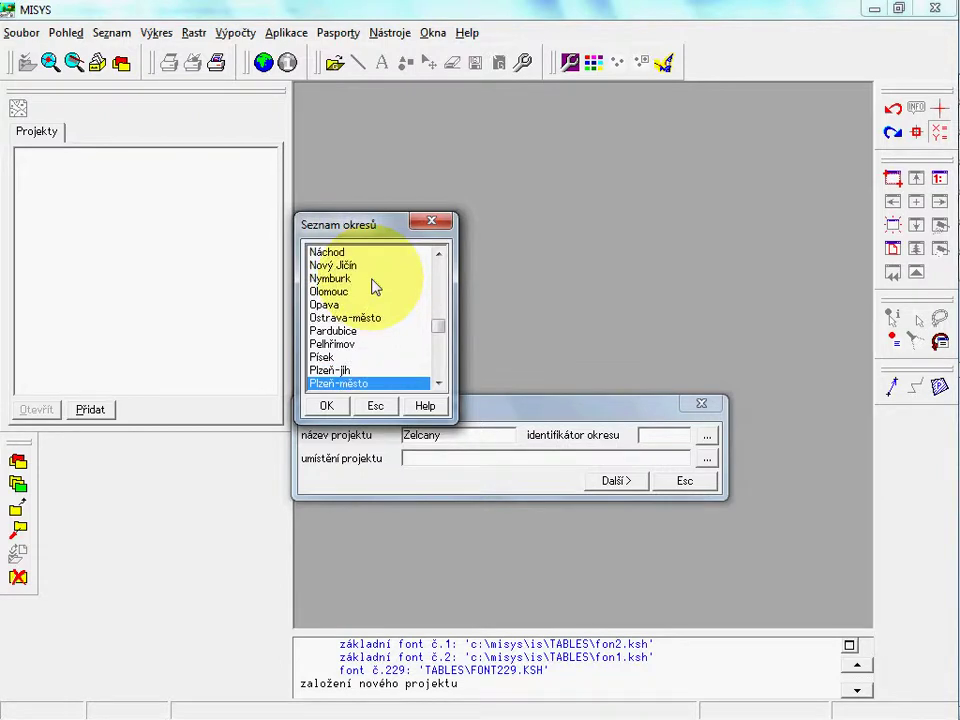
left_click(327, 406)
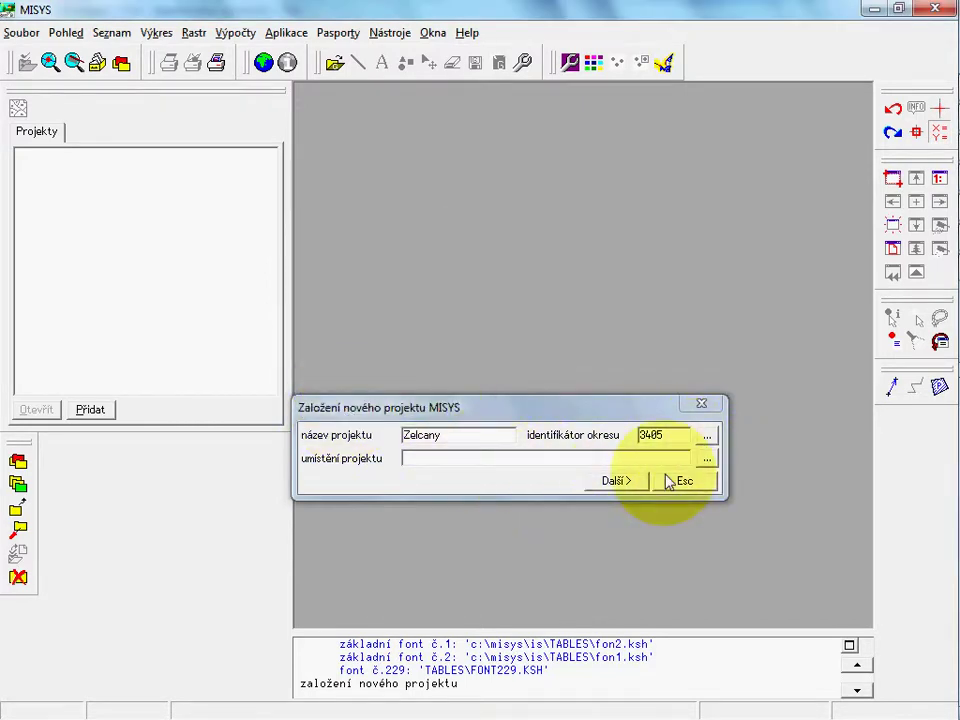
Step: Set the project location to D:\temp\MISYS-ZelcanyDemo\run and proceed to editing the new project
left_click(706, 459)
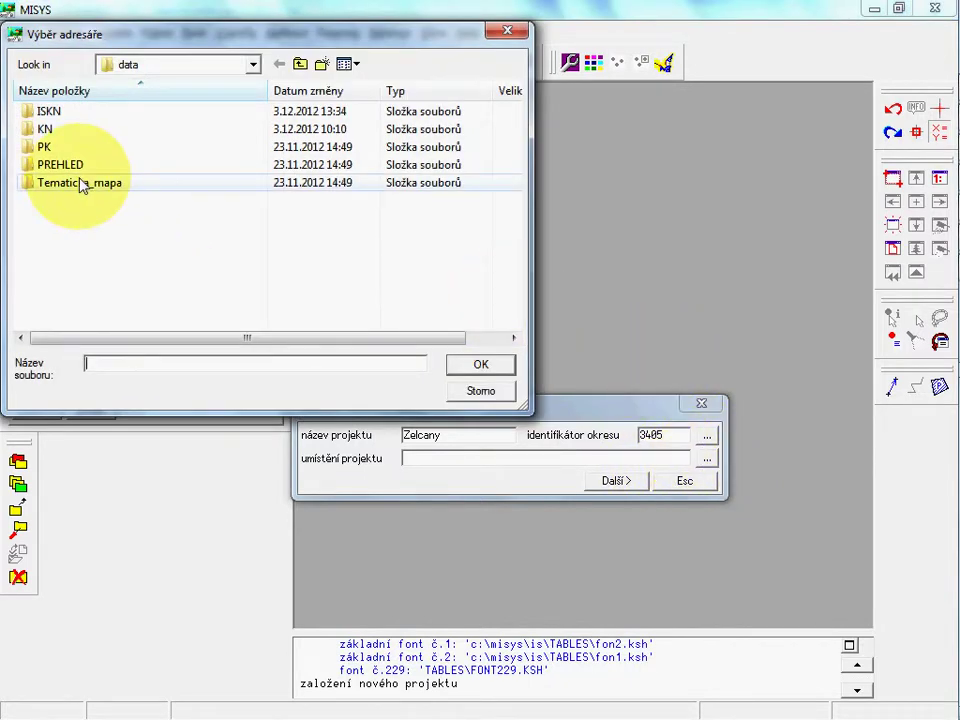
left_click(300, 64)
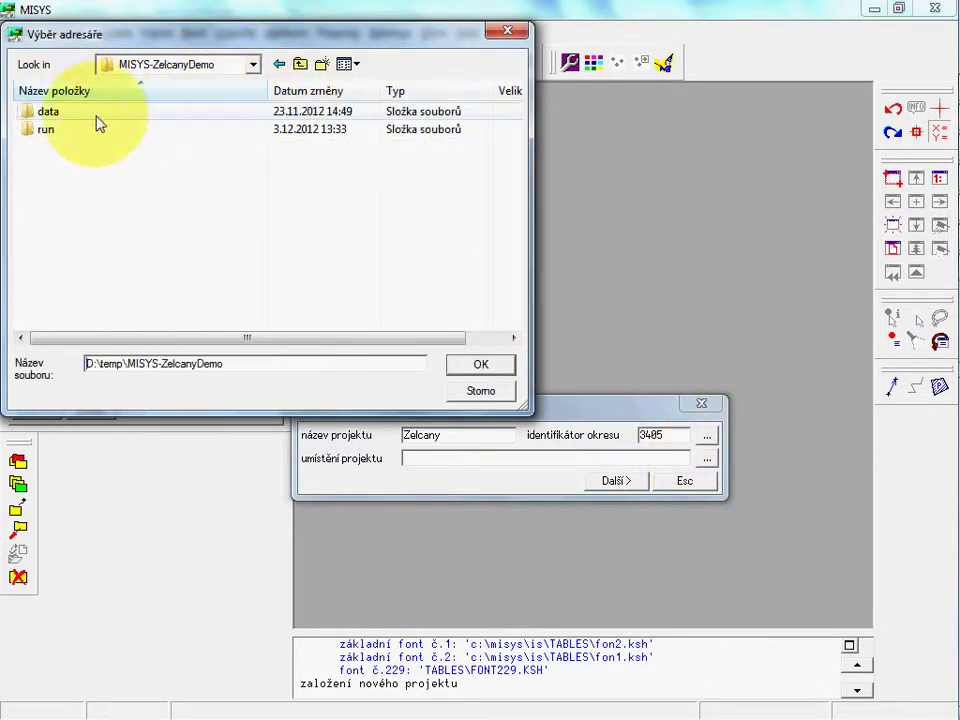
double_click(40, 140)
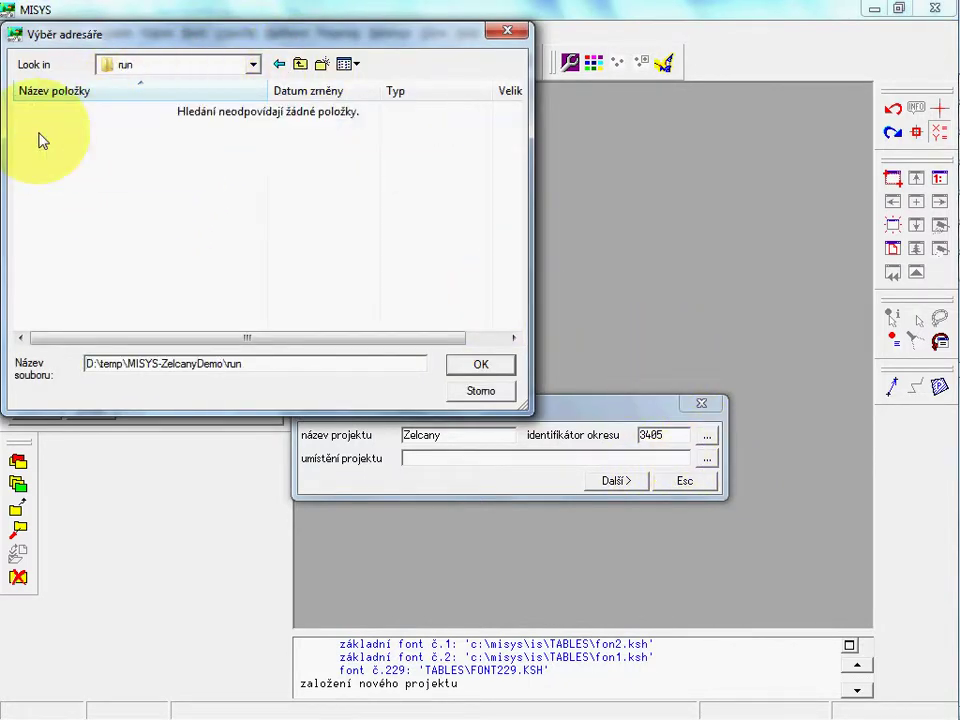
double_click(234, 365)
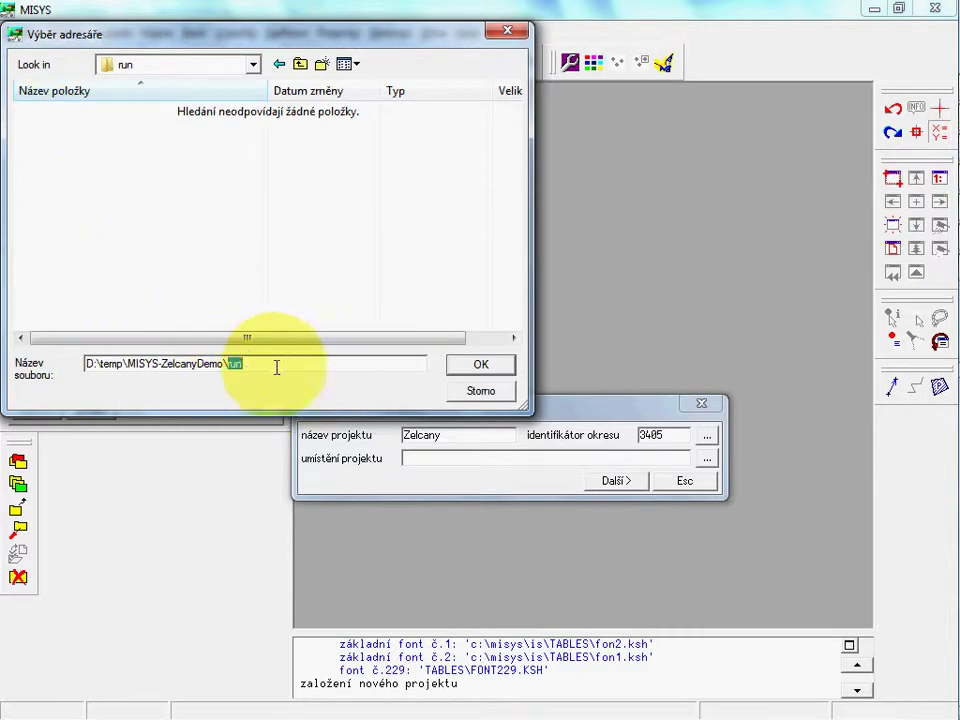
left_click(466, 367)
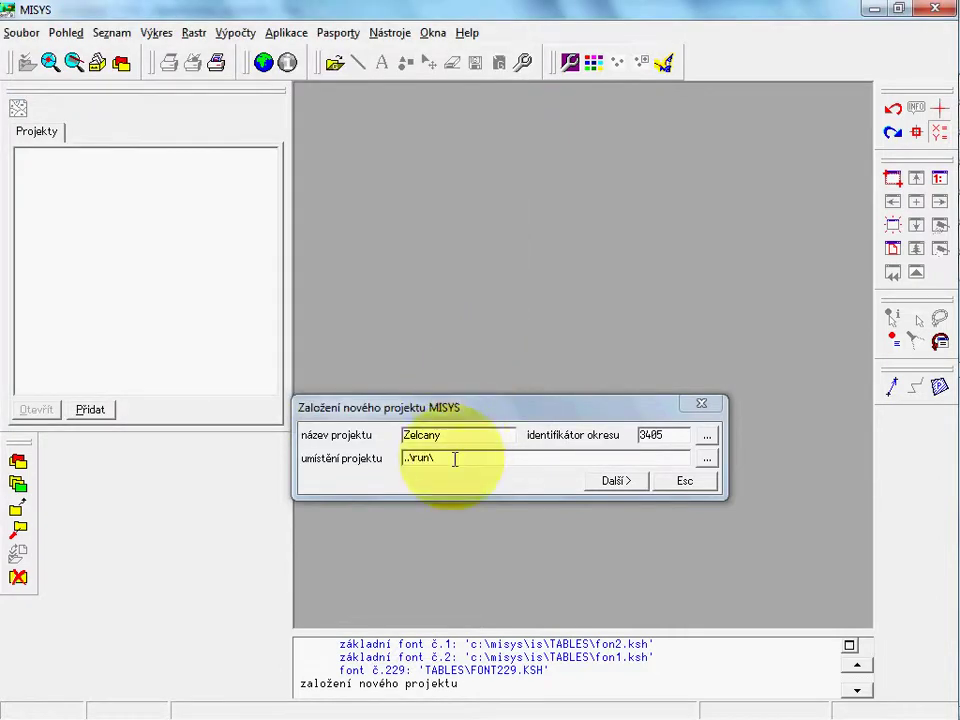
left_click_drag(454, 459, 403, 458)
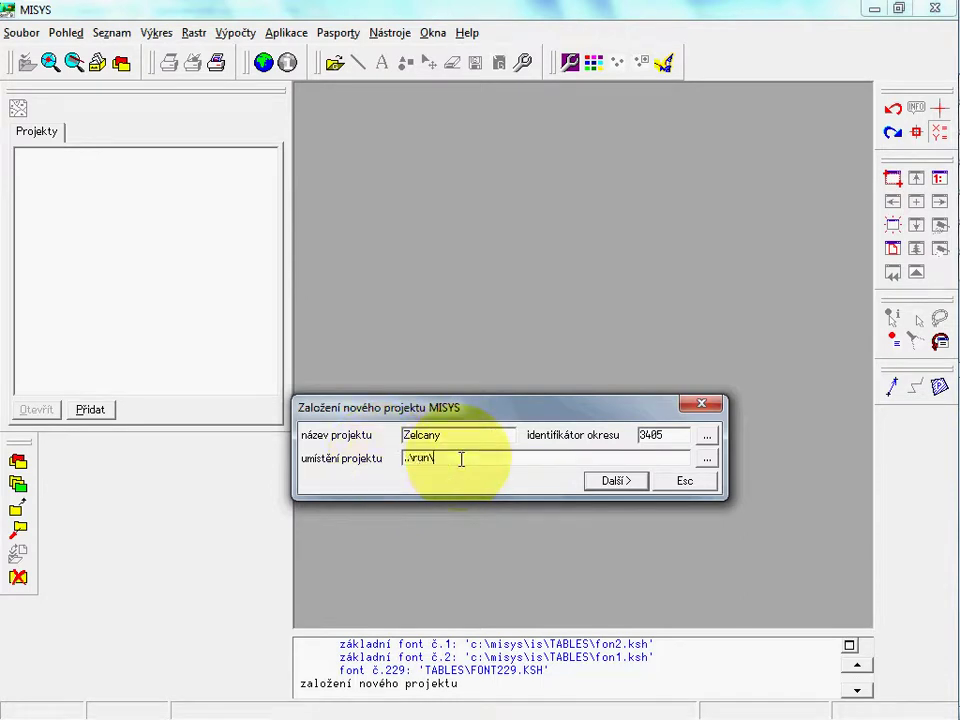
left_click(615, 482)
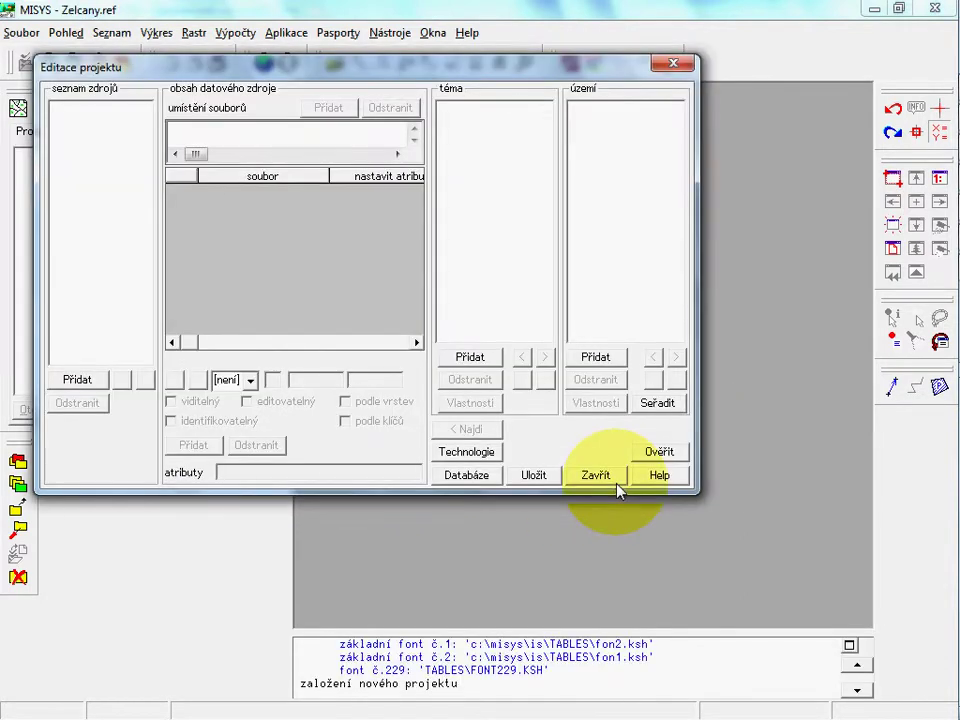
Step: Add a Přehledka data source to the project from hranice.vyk in the data\prehled directory
left_click(94, 382)
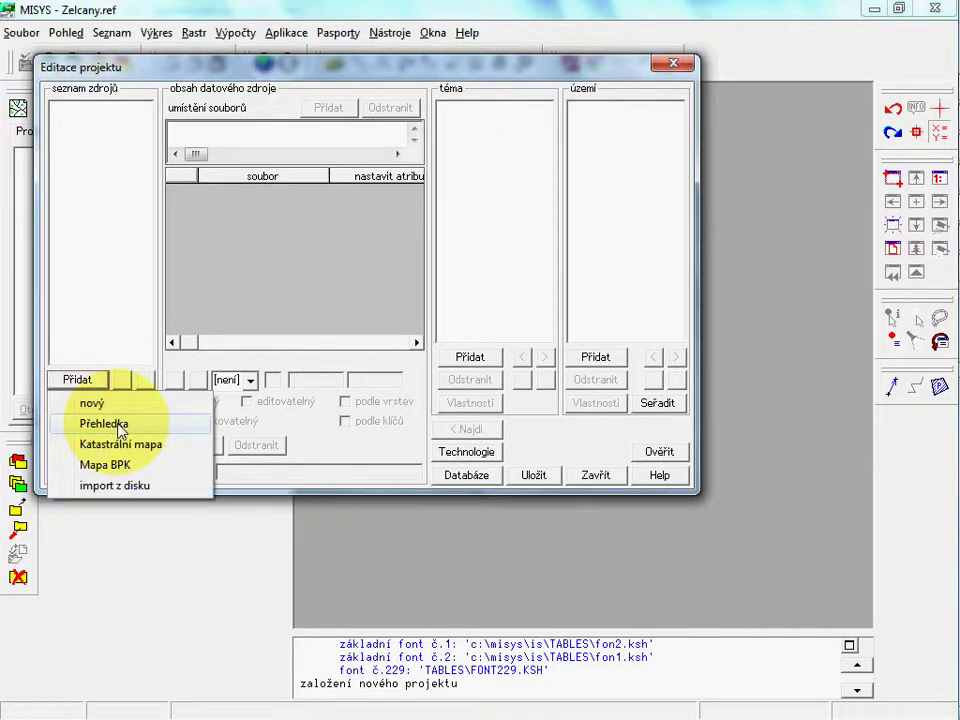
left_click(119, 426)
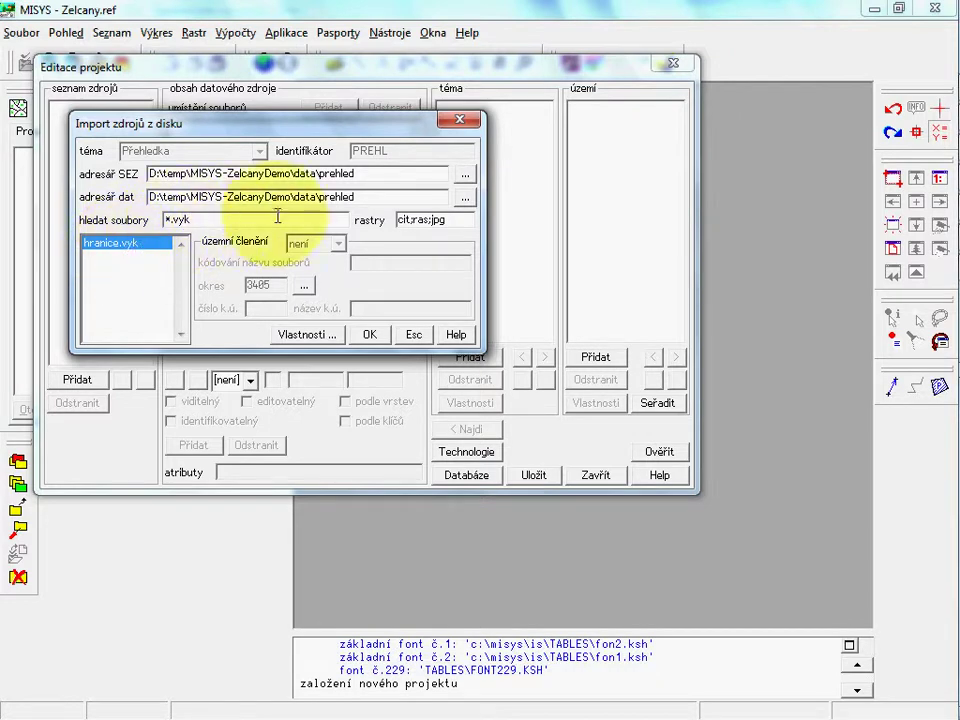
left_click(372, 336)
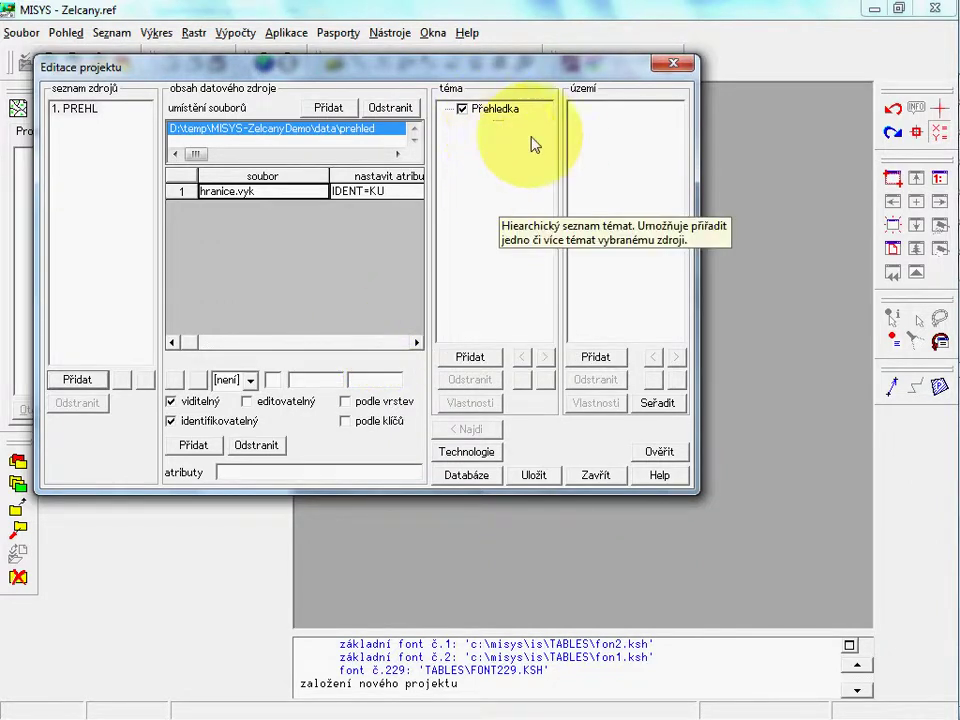
Step: Add the Plzeň-město cadastral area Želčany as a territory assigned to the PREHL source, and close project editing with the changes saved
left_click(610, 360)
left_click(614, 424)
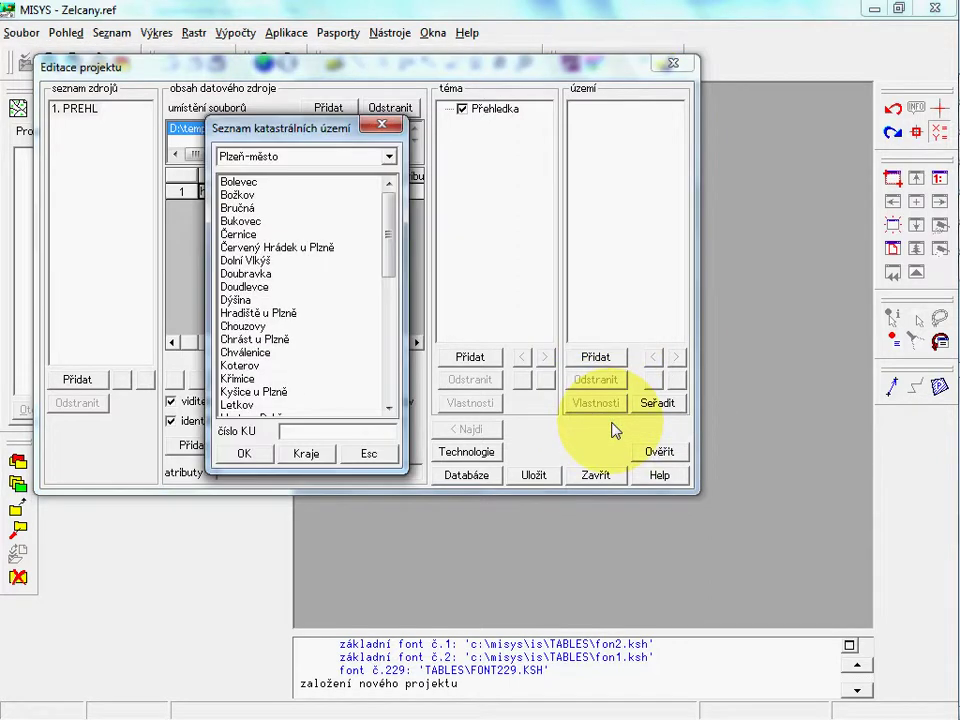
scroll(389, 268, "down", 1)
left_click_drag(389, 268, 389, 400)
left_click(275, 404)
left_click(247, 454)
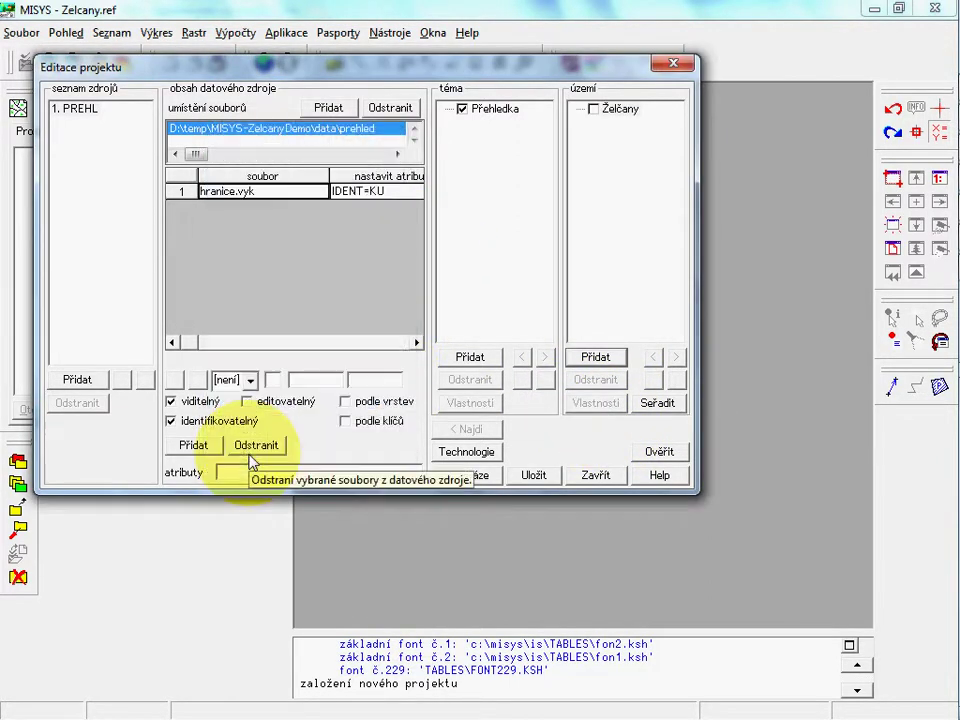
left_click(600, 113)
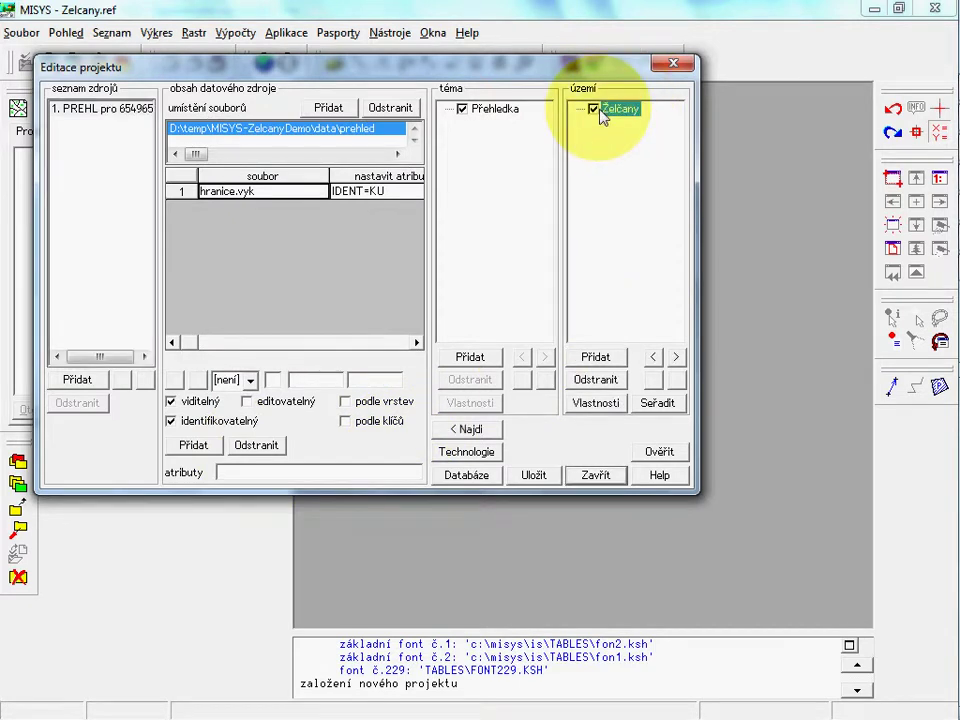
left_click(594, 476)
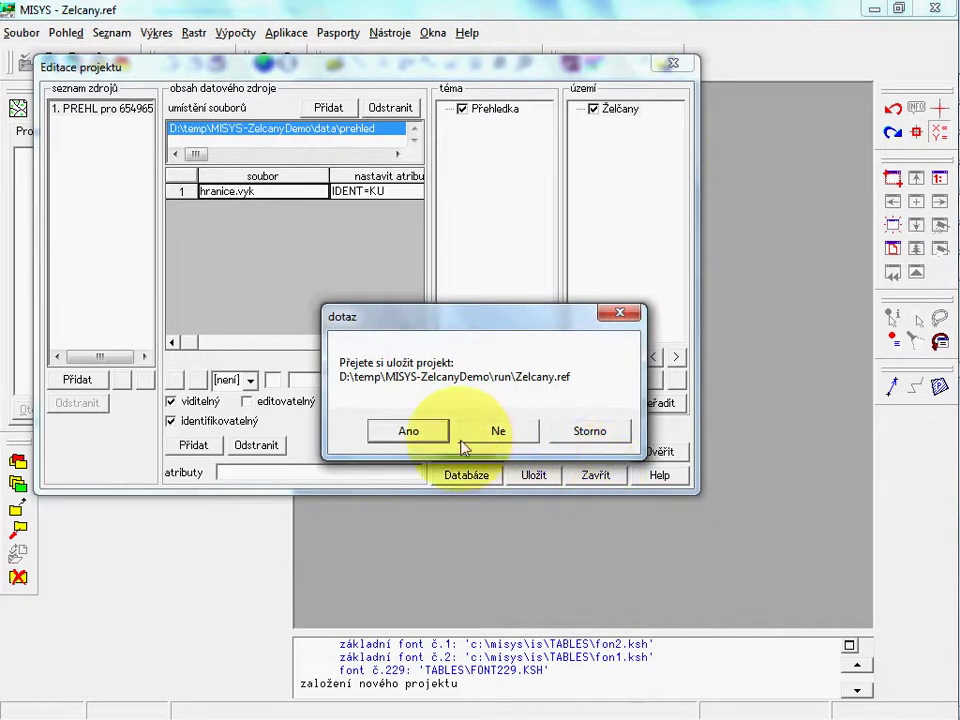
left_click(436, 438)
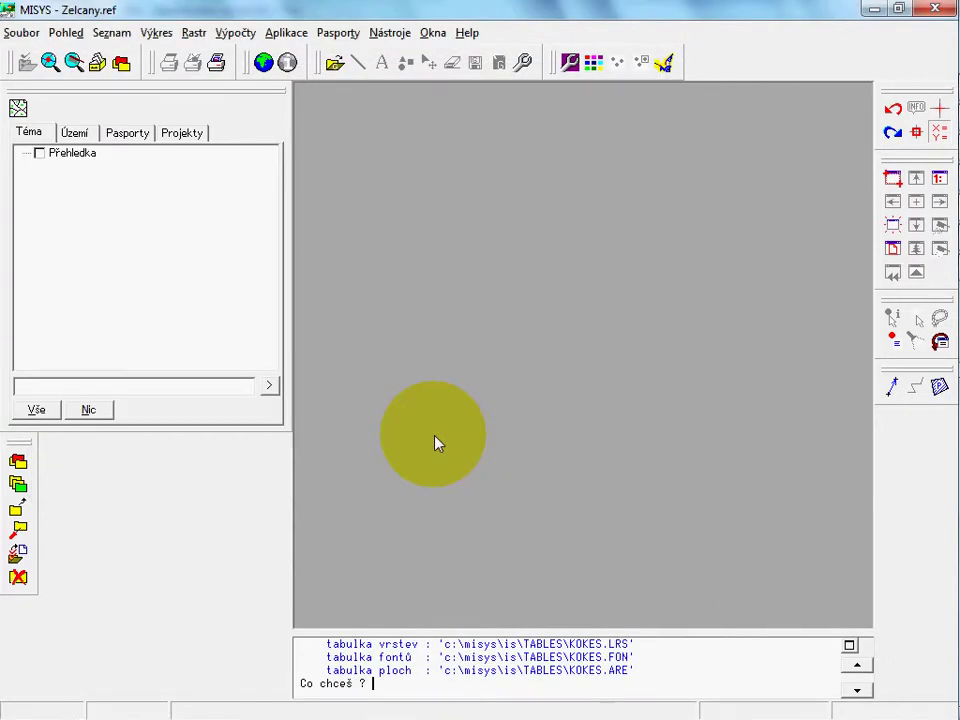
Step: Display the Přehledka theme for the Želčany territory and show an overview of all data
left_click(39, 154)
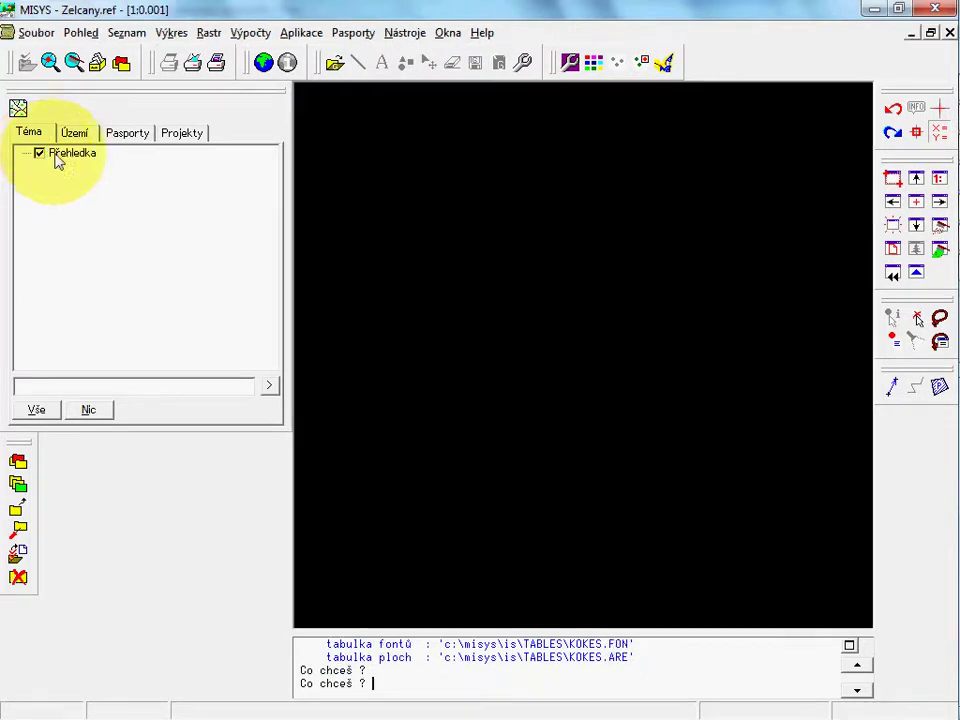
left_click(77, 136)
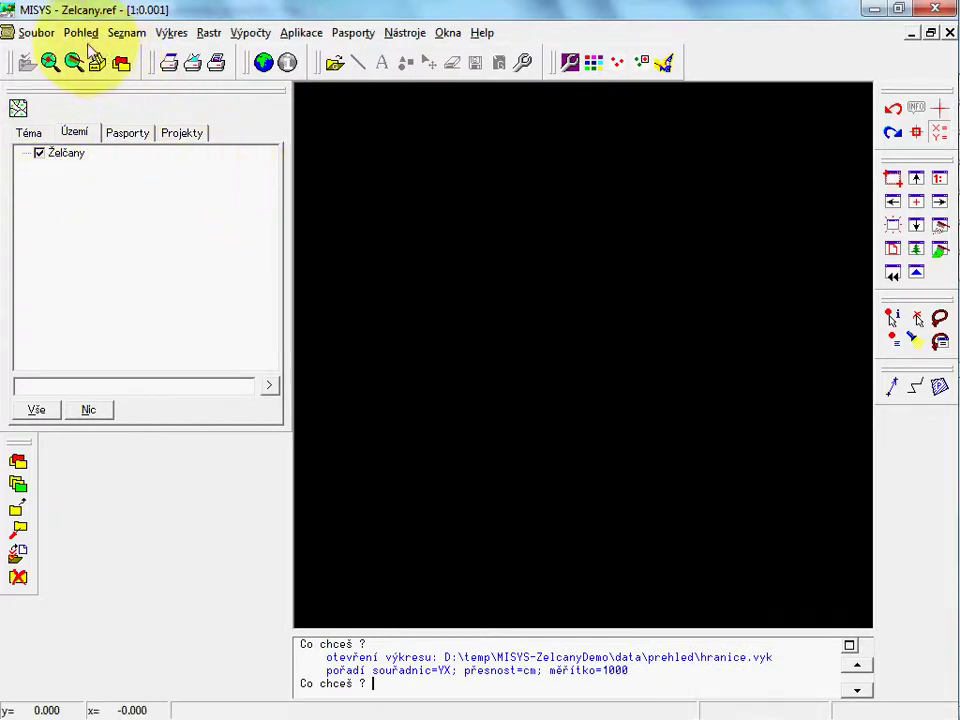
left_click(82, 33)
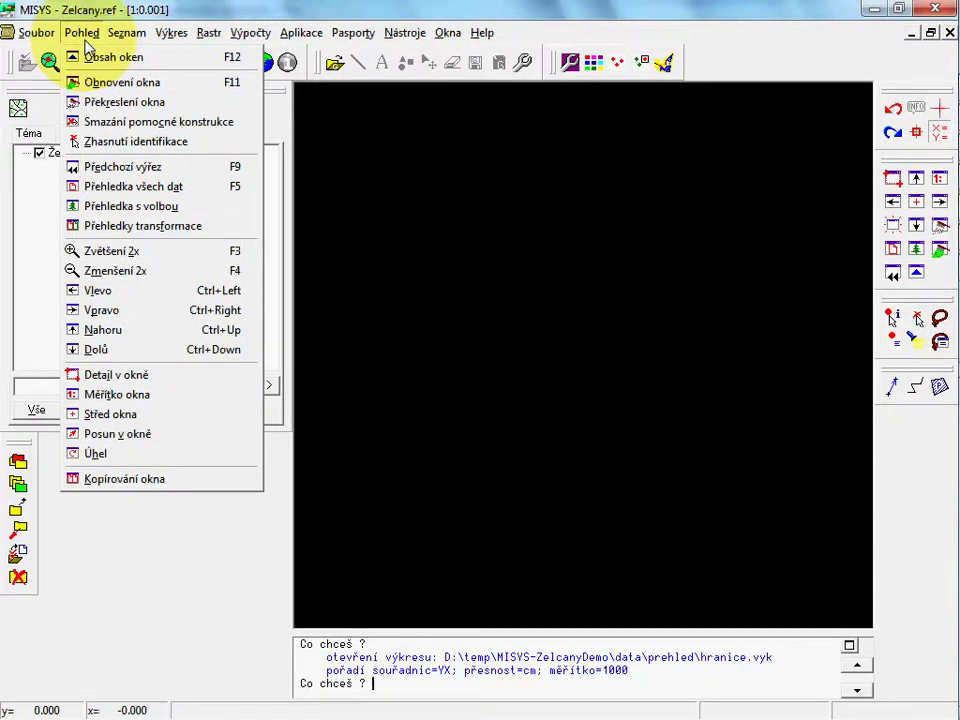
left_click(165, 186)
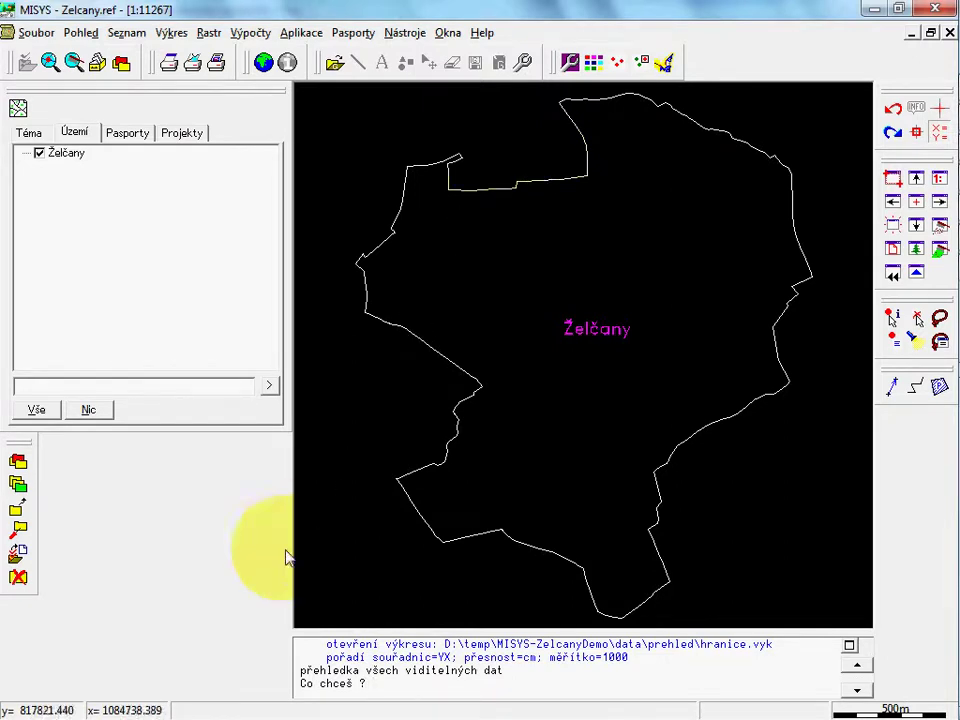
Step: Reopen project editing and add a Katastrální mapa source with only Zelcany_KMD.vyk, using * as the file search filter
left_click(20, 533)
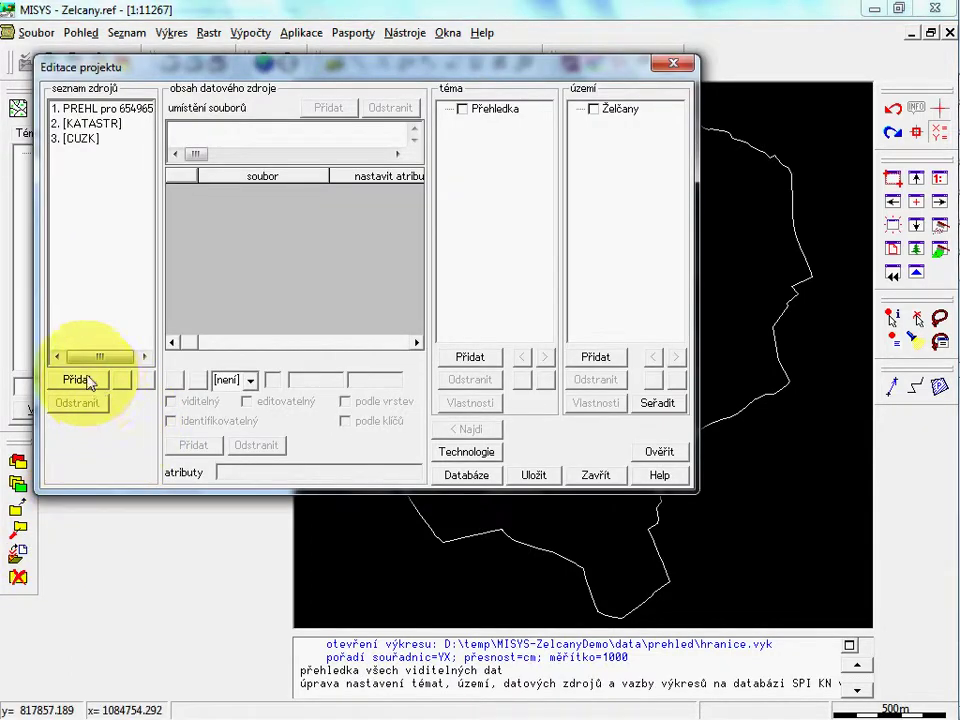
left_click(87, 383)
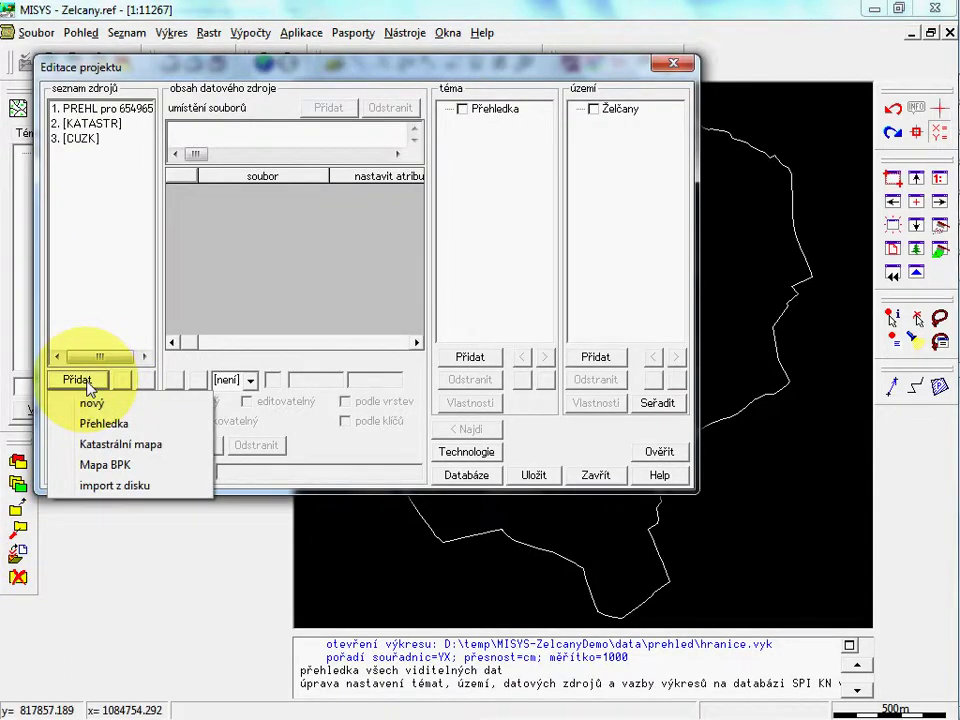
left_click(176, 455)
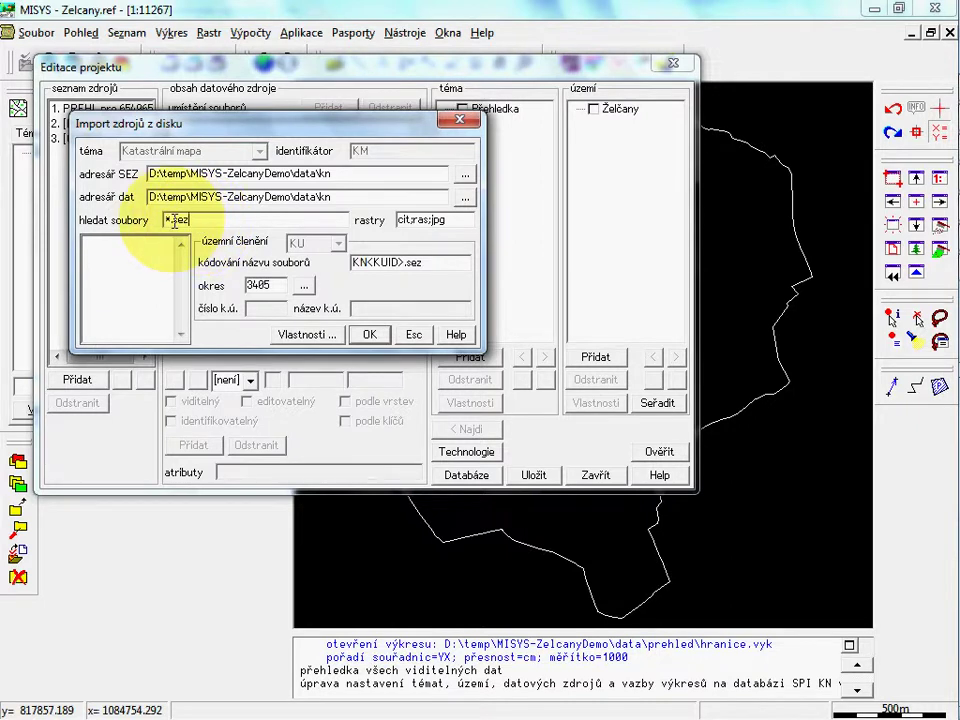
left_click_drag(170, 220, 215, 216)
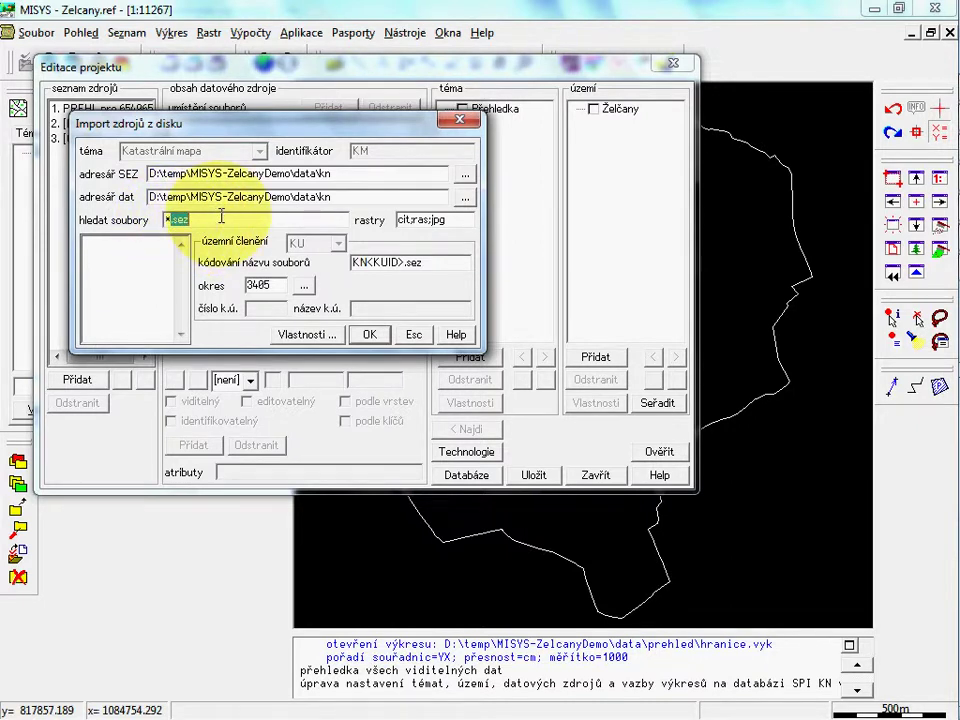
key("BackSpace")
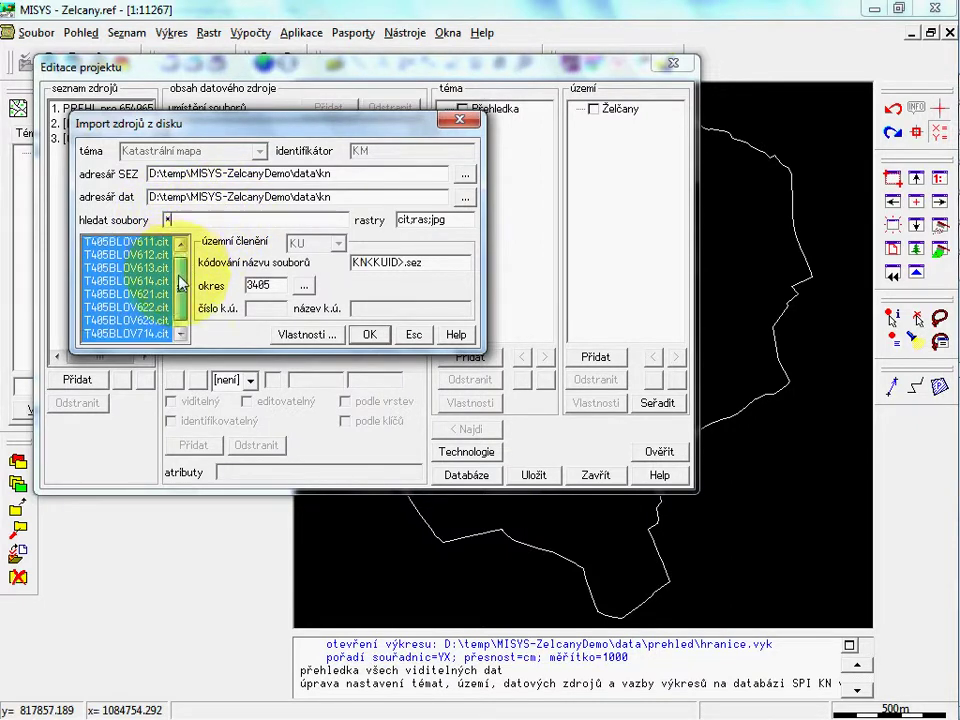
left_click(128, 334)
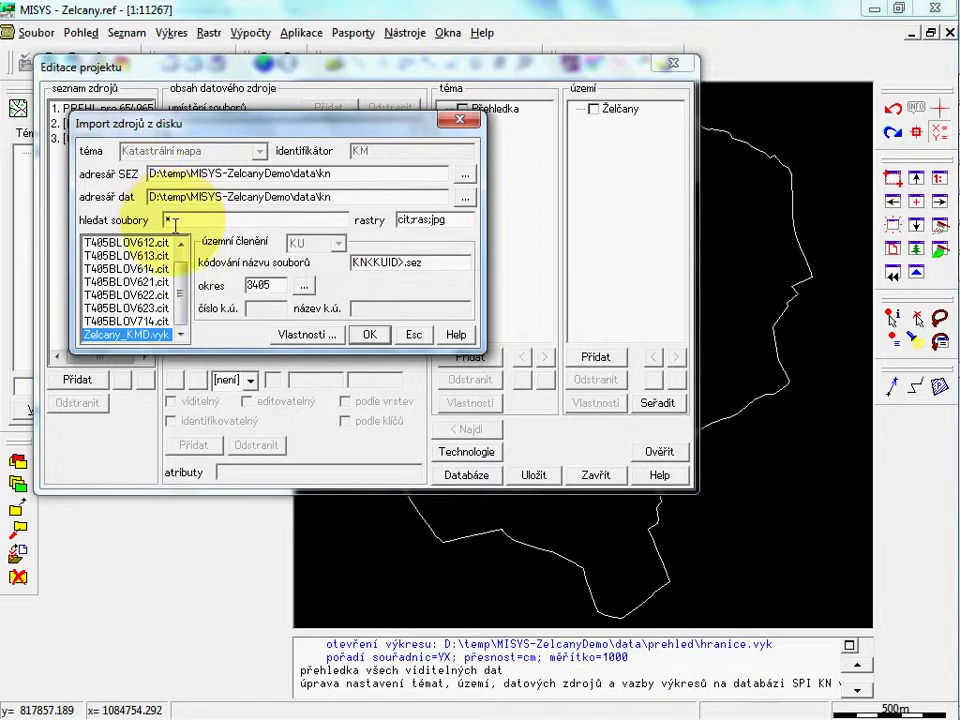
left_click(369, 335)
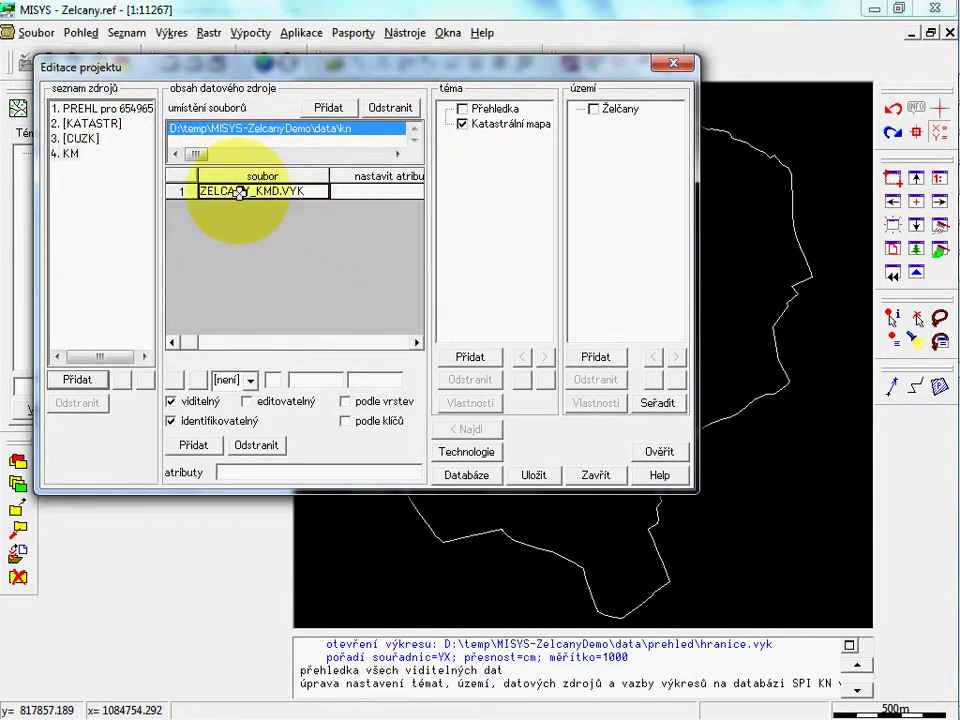
Step: Open the attributes of ZELCANY_KMD.VYK and set the cadastral area of its ISKN link to Želčany
left_click(346, 193)
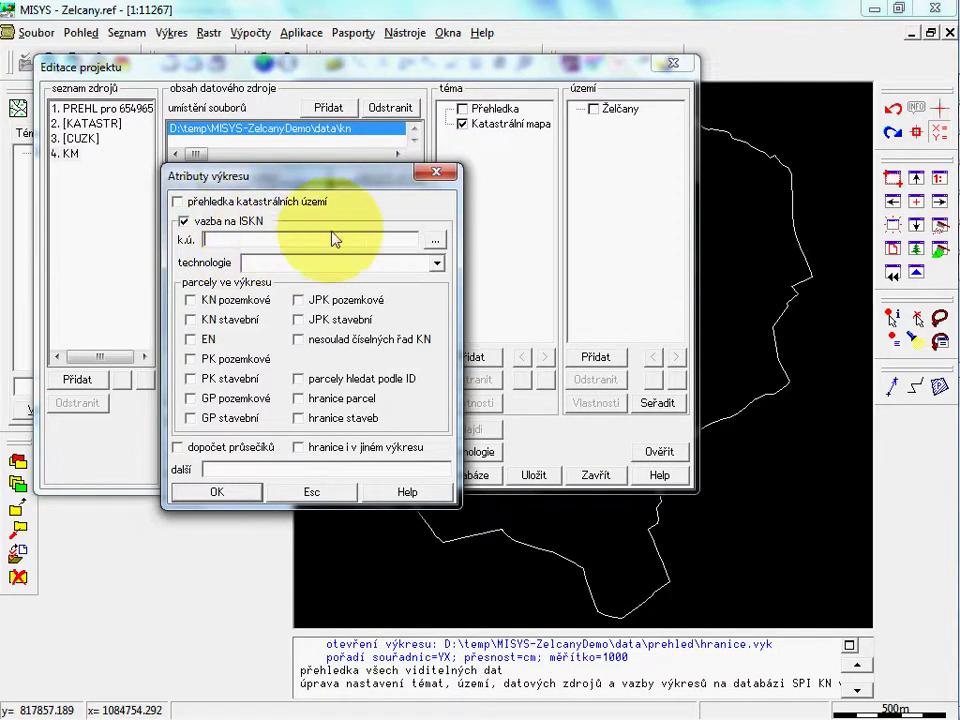
left_click(434, 241)
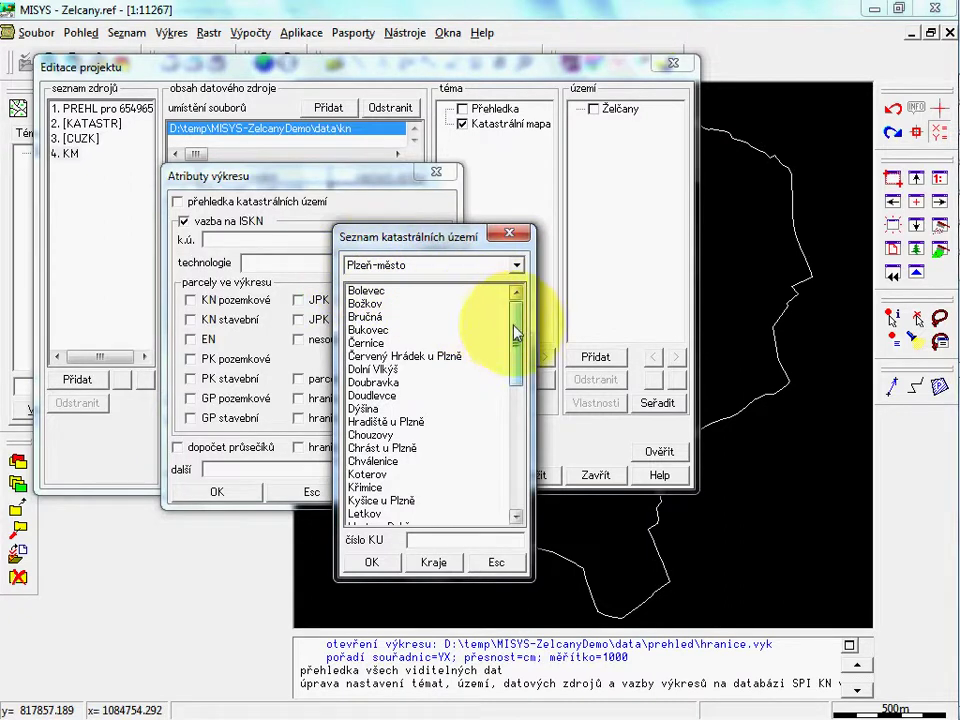
left_click_drag(516, 306, 514, 461)
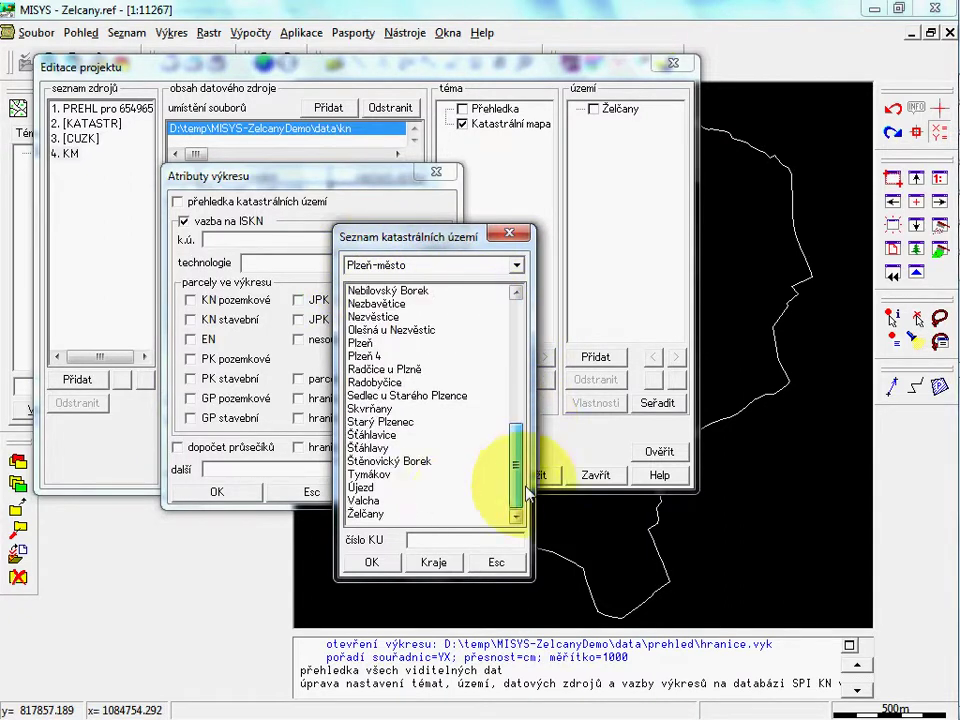
left_click(365, 513)
left_click(371, 562)
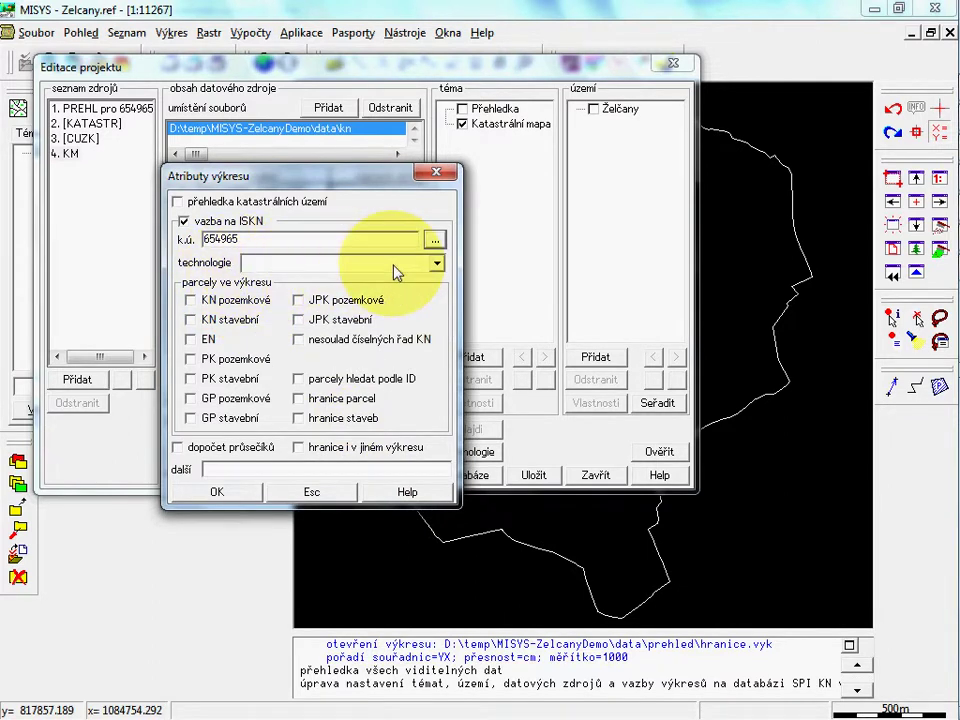
Step: Set the drawing's technology to DKM with KN pozemkové and KN stavební parcels, and assign the KM source to the Želčany territory
left_click(437, 263)
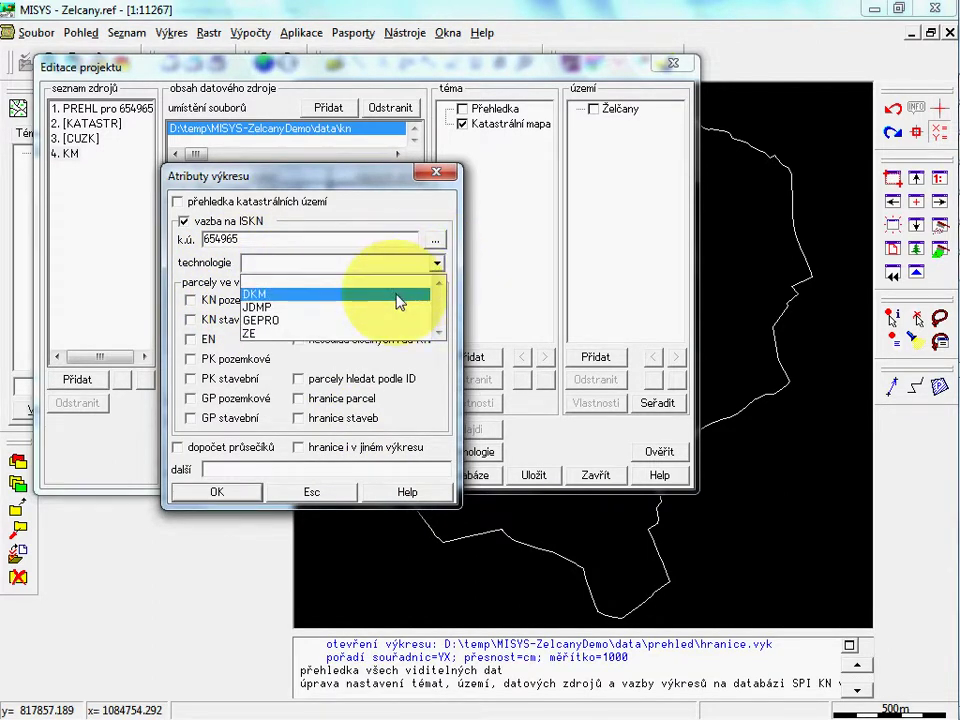
left_click(398, 294)
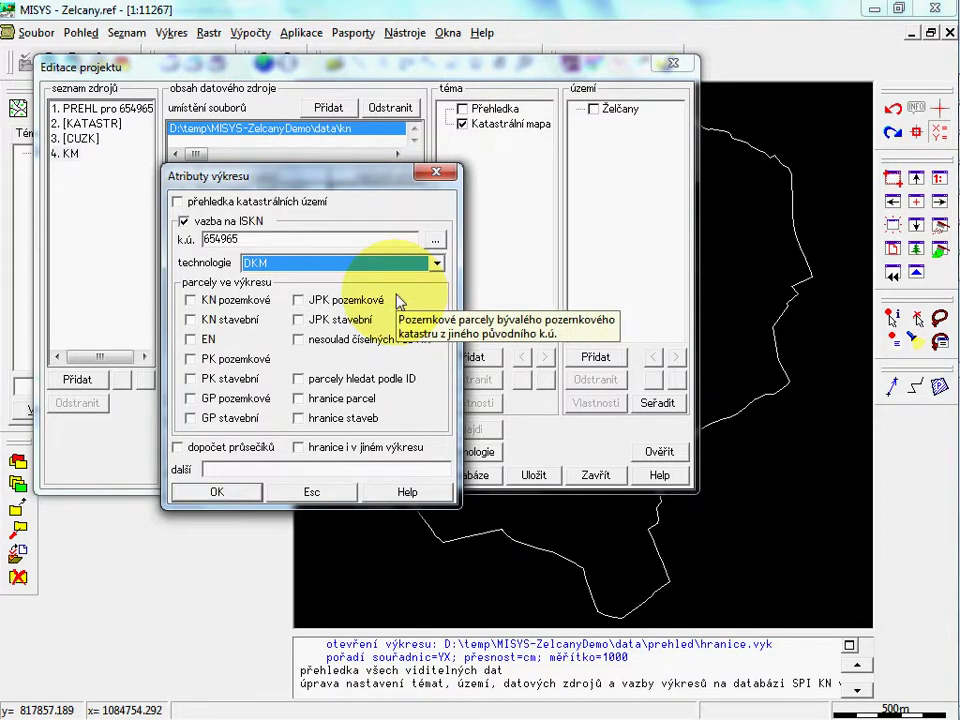
left_click(190, 302)
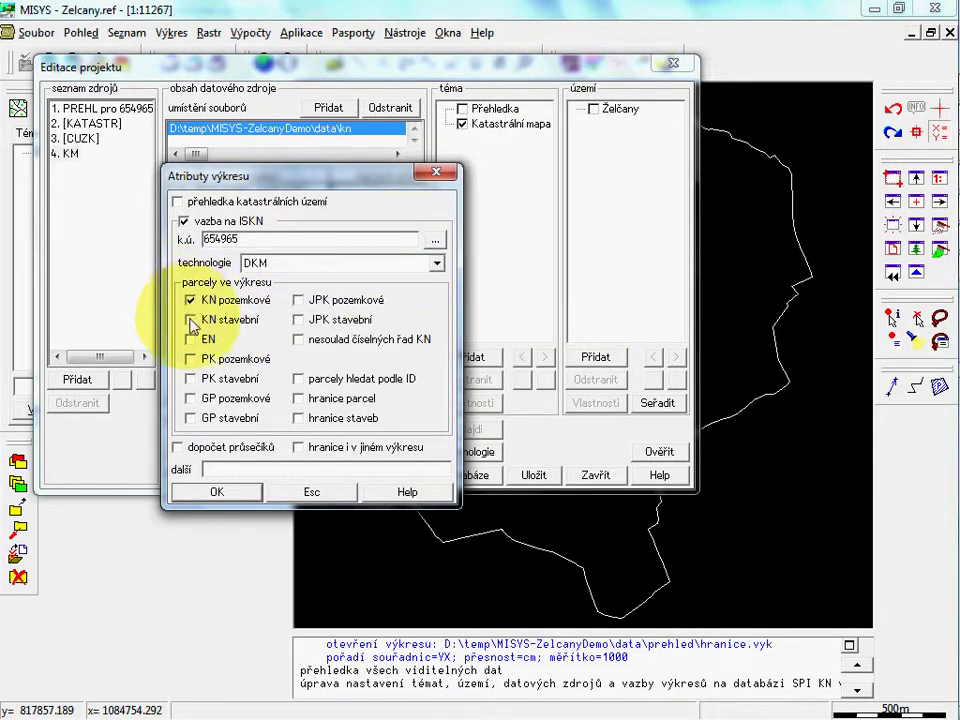
left_click(191, 320)
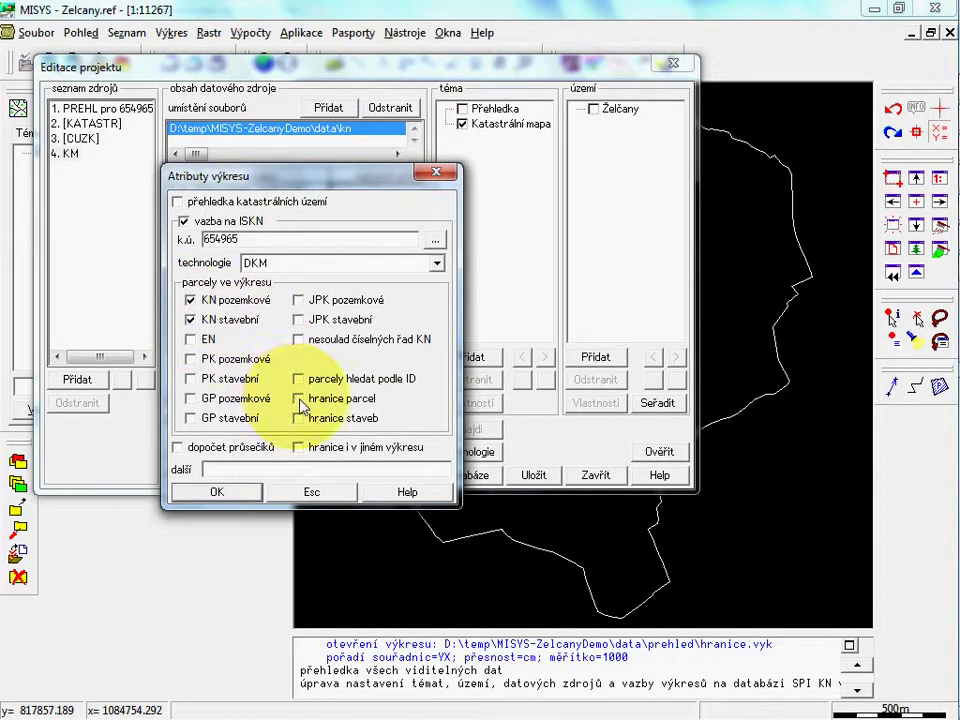
left_click(233, 500)
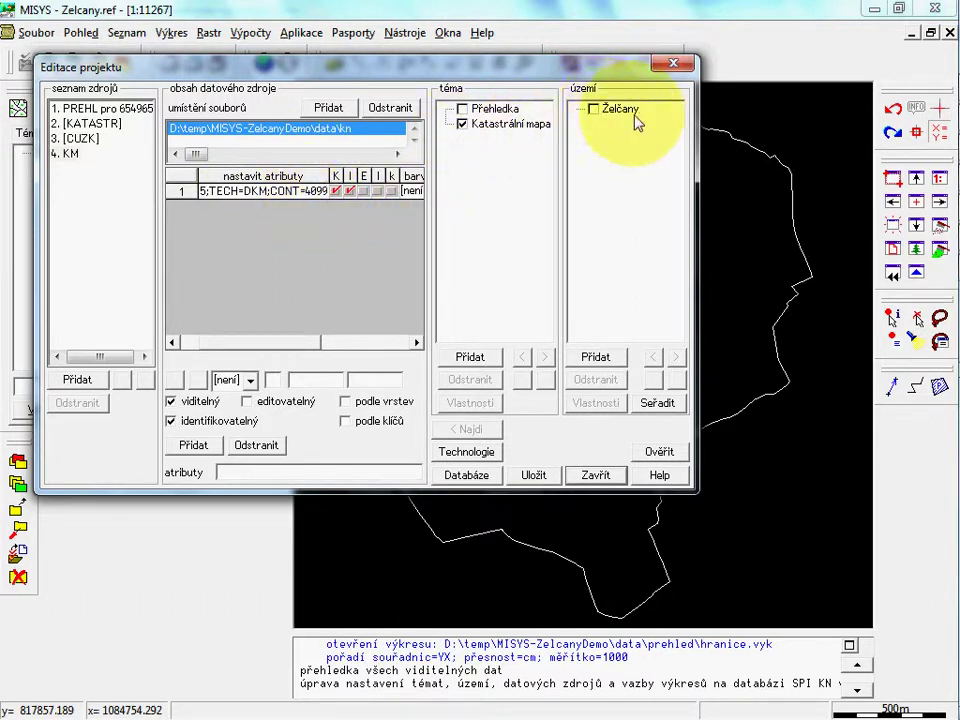
left_click(594, 110)
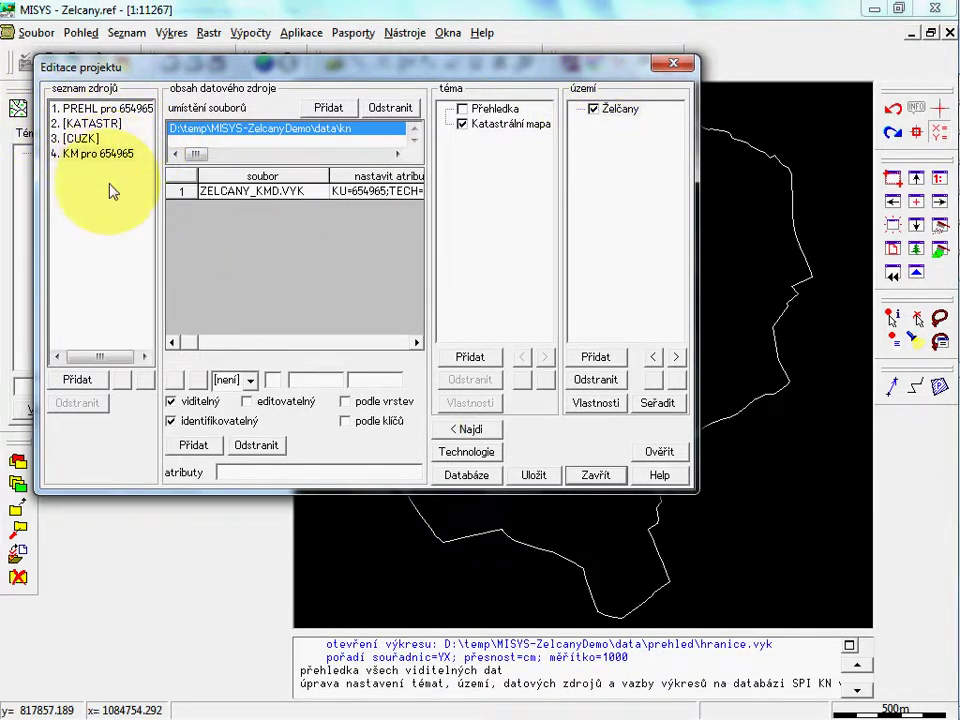
Step: Set the project's ISKN database path to D:\temp\MISYS-ZelcanyDemo\data\ISKN
left_click(482, 476)
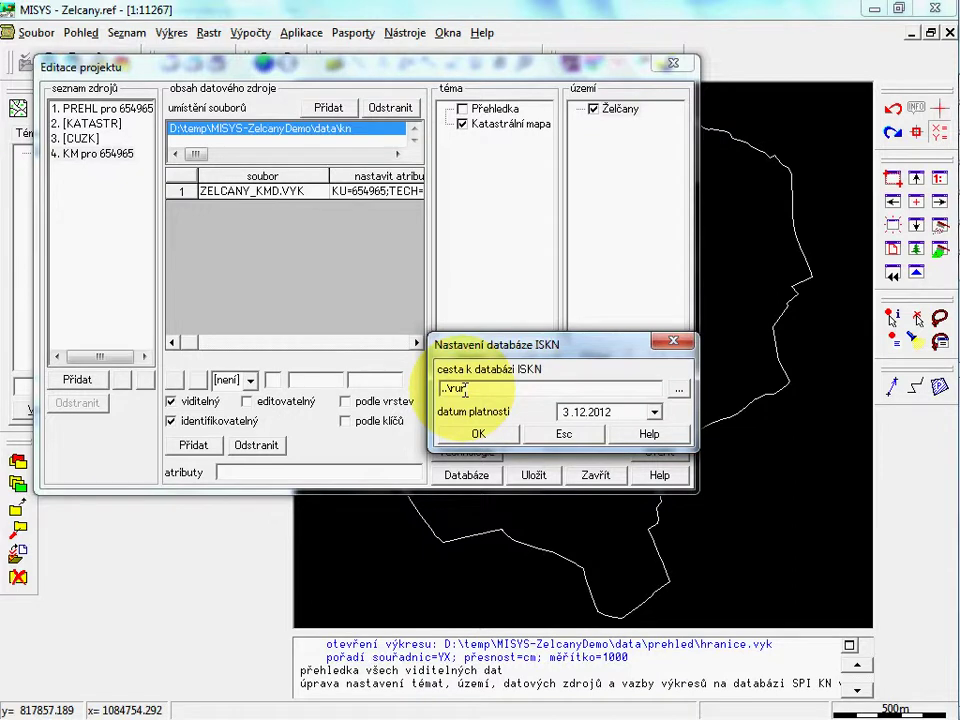
left_click(679, 389)
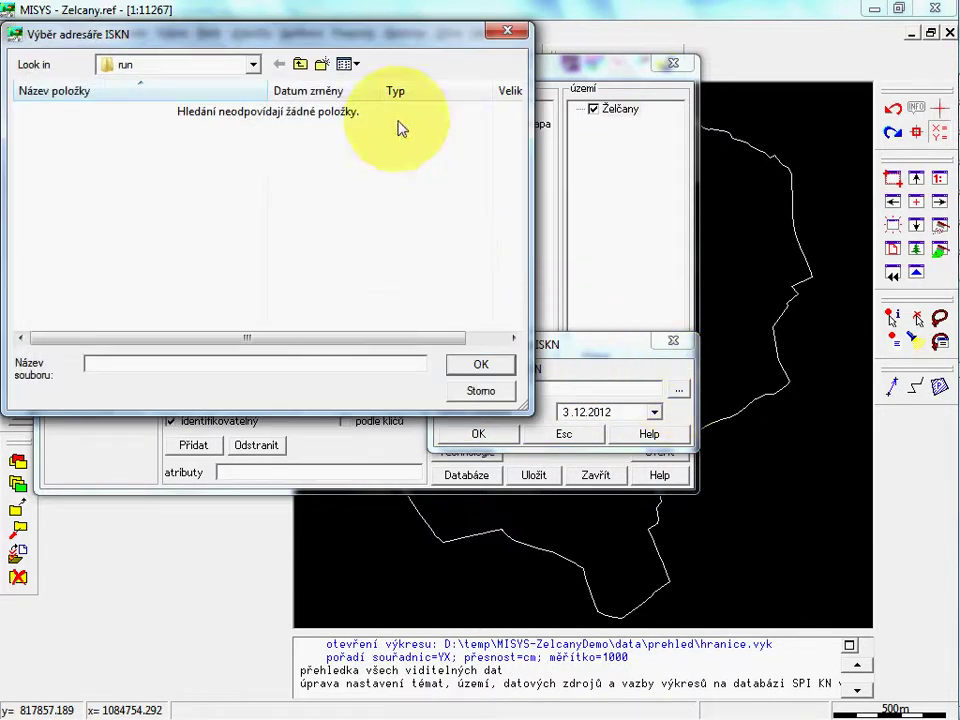
left_click(300, 64)
left_click(47, 112)
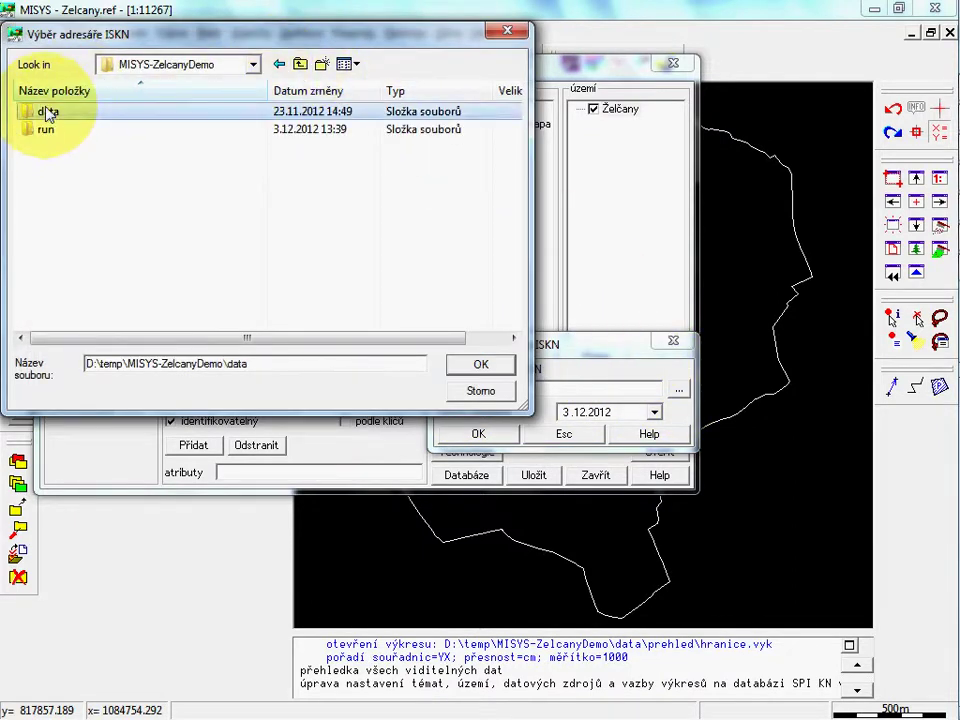
double_click(47, 112)
left_click(47, 111)
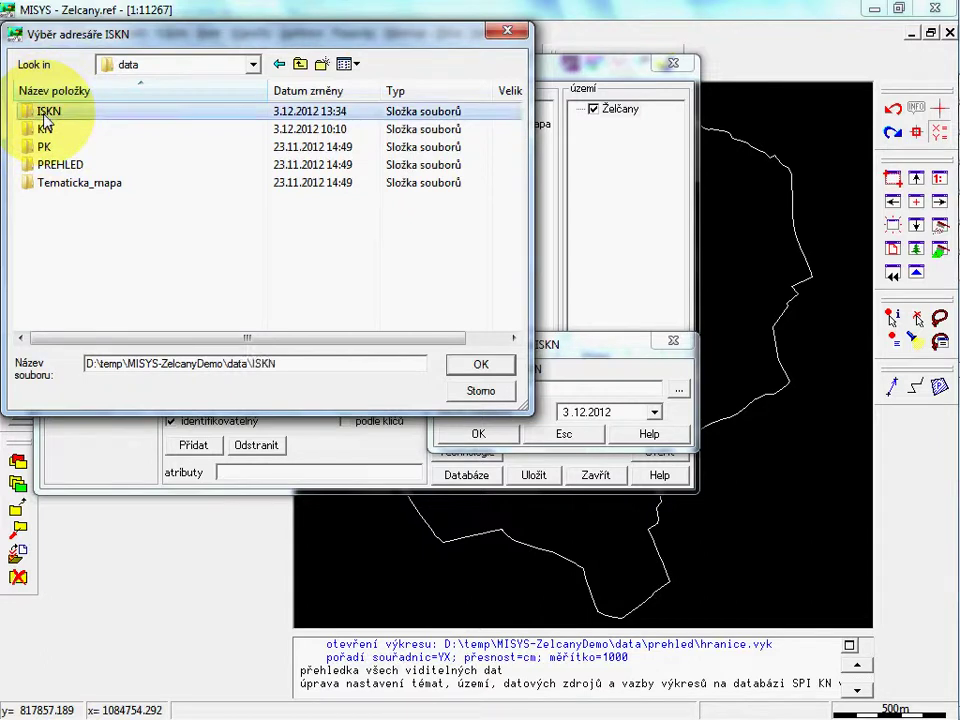
left_click(478, 368)
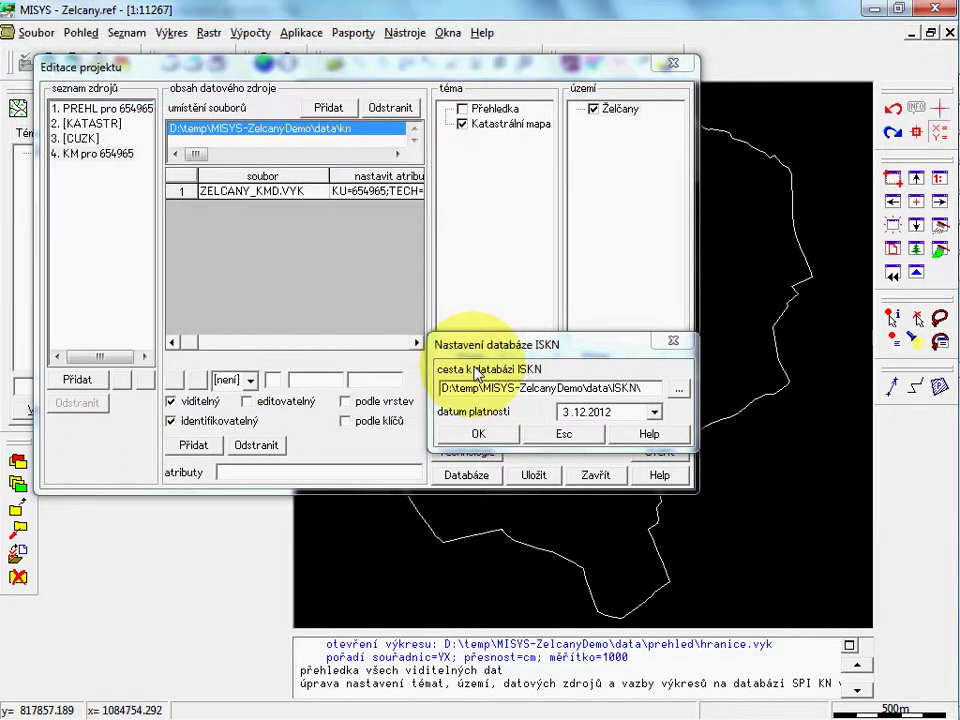
Step: Check the ISKN database path against the ISKN folder in Windows Explorer, returning to the database settings in MISYS
key("alt+Tab")
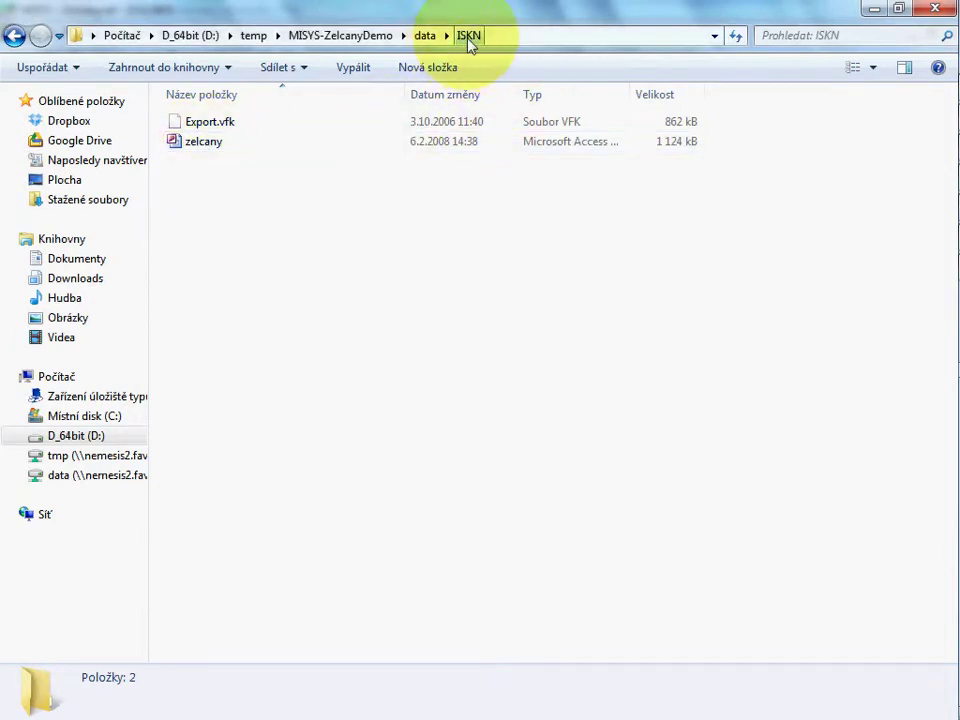
key("alt+Tab")
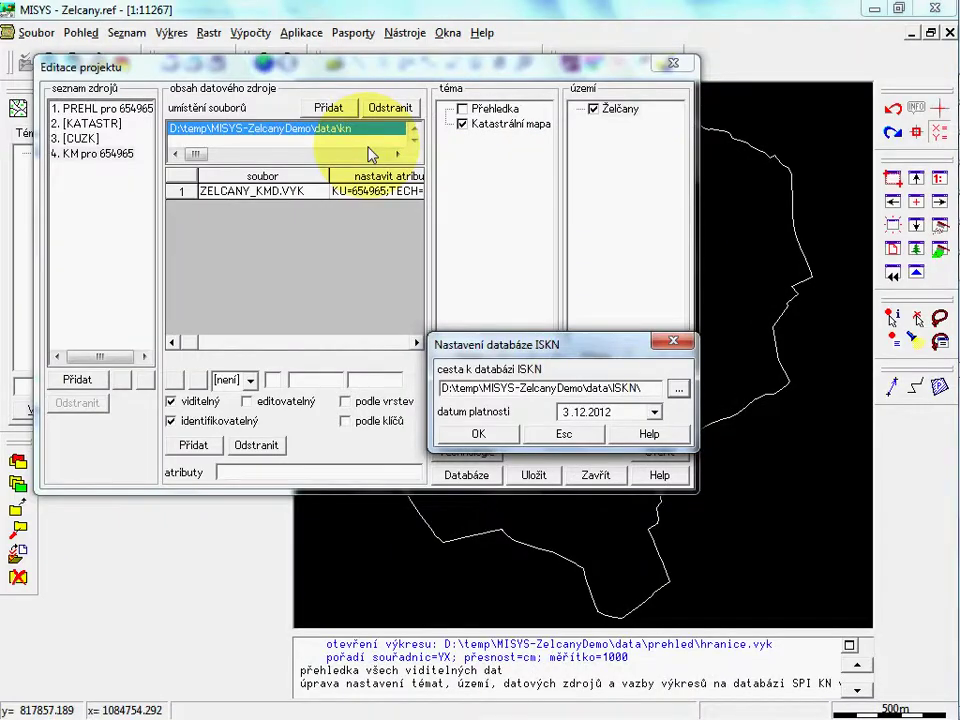
left_click_drag(641, 388, 591, 388)
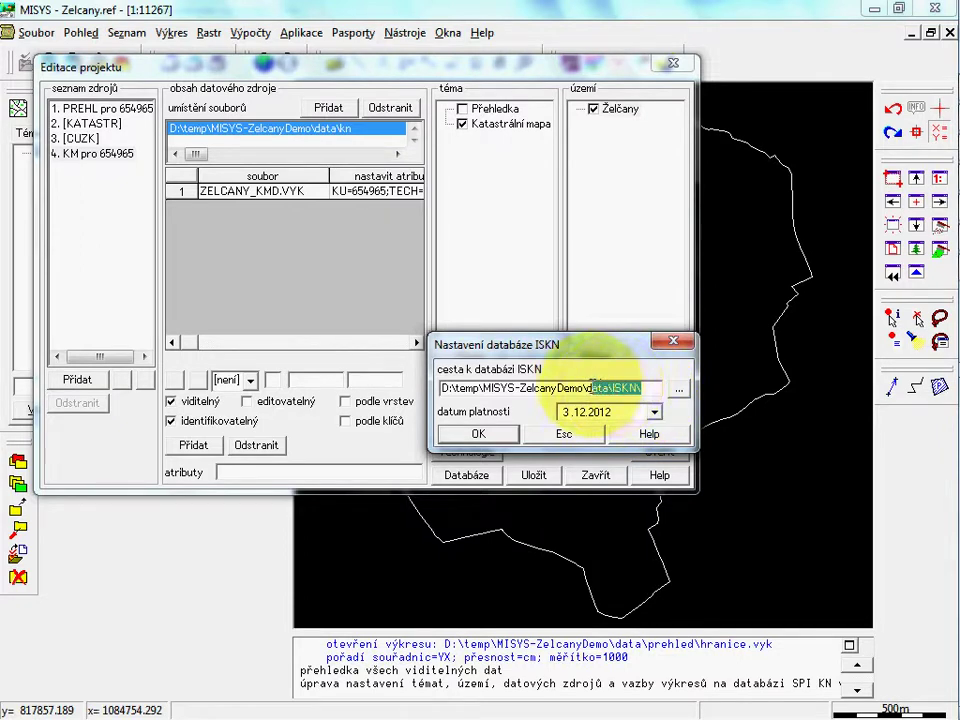
Step: Confirm the ISKN database settings and close project editing
left_click(504, 435)
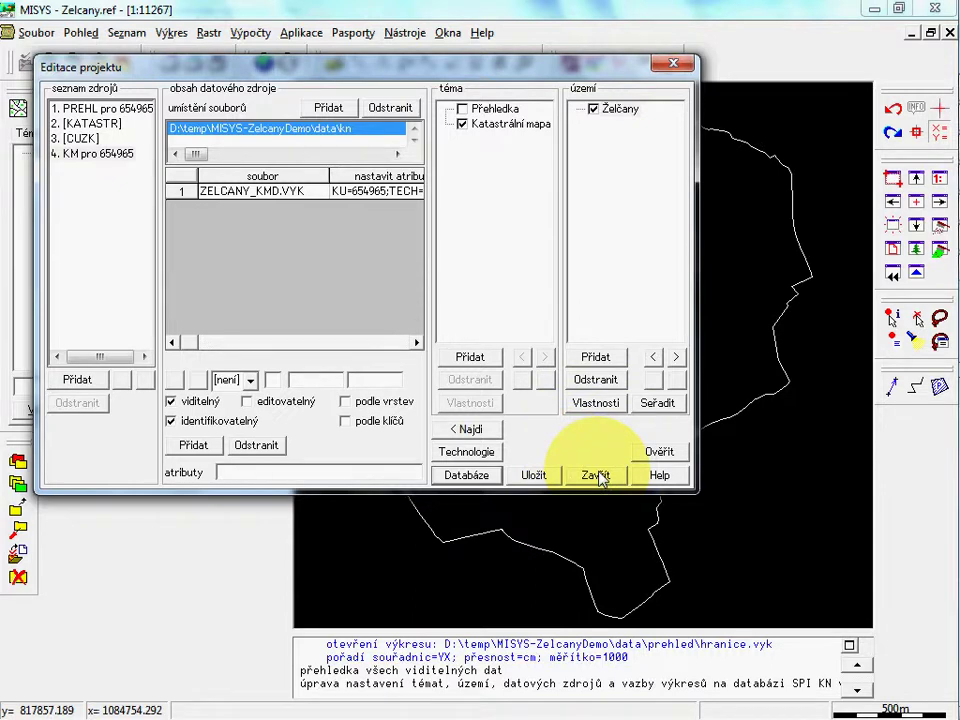
left_click(597, 476)
left_click(426, 434)
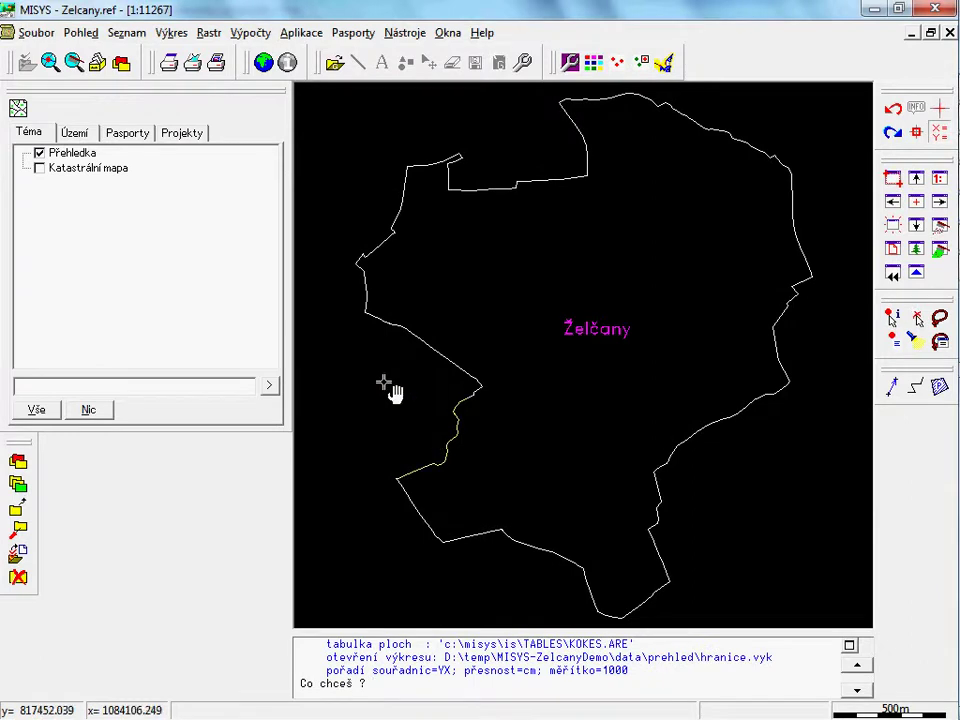
Step: Hide the Přehledka theme, display Katastrální mapa instead, and enable the Katastr passport
left_click(40, 154)
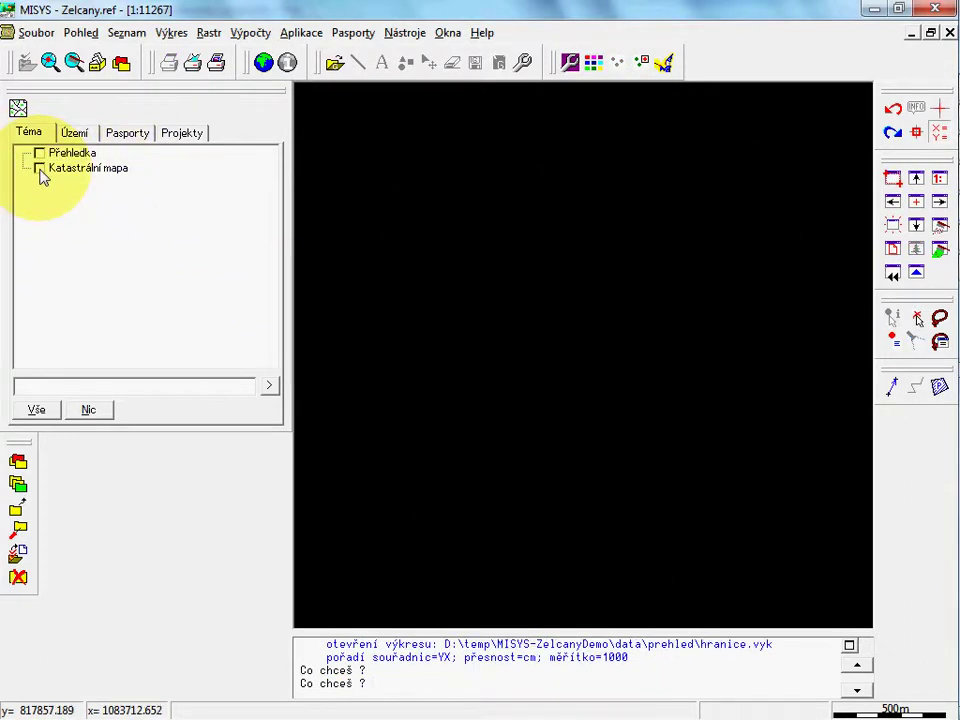
left_click(40, 169)
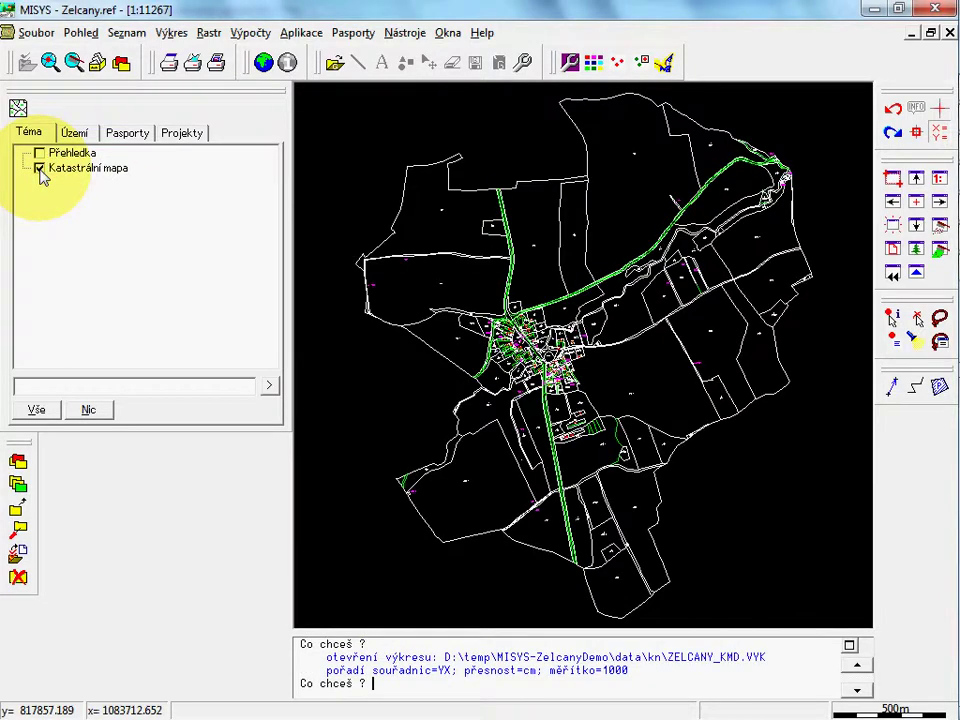
left_click(74, 132)
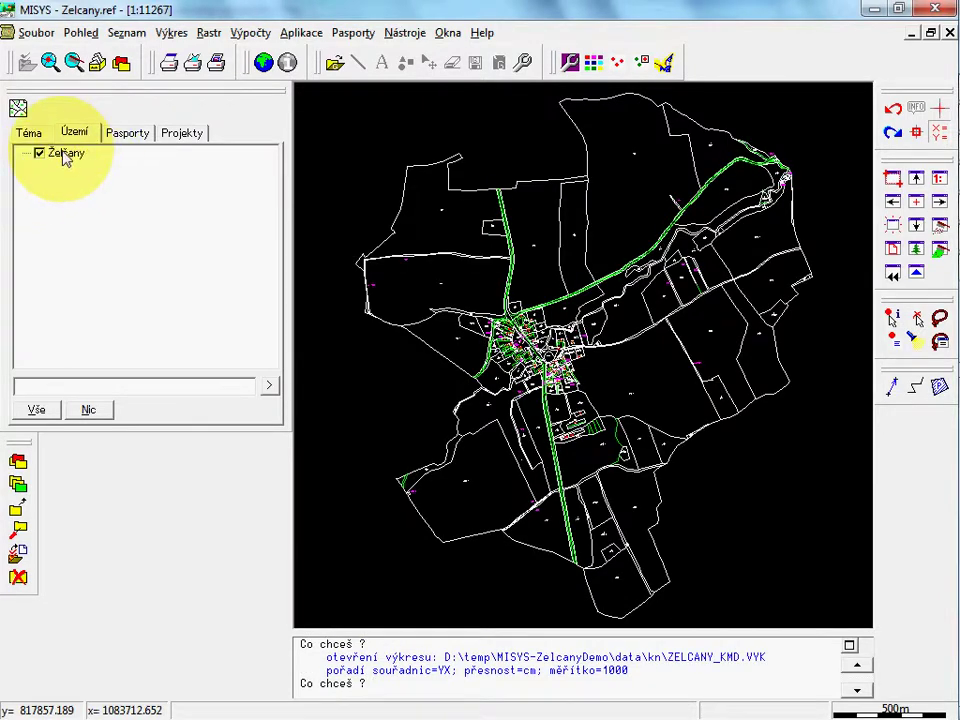
left_click(134, 137)
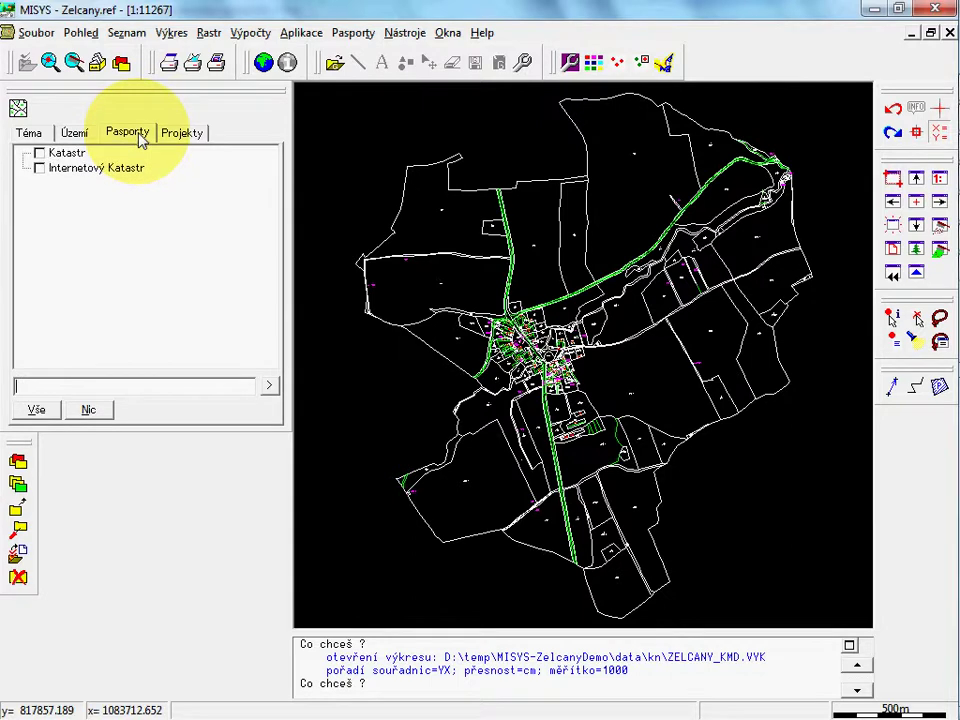
left_click(39, 155)
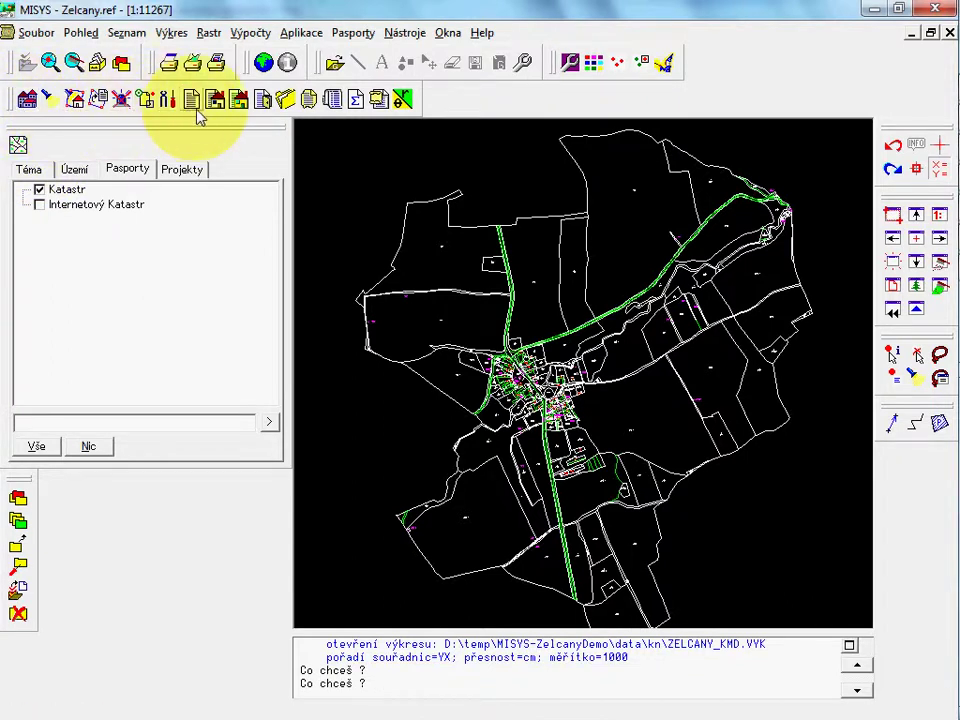
Step: Find KN parcel 505 in the Želčany cadastral area on the map and view it up close
left_click(55, 106)
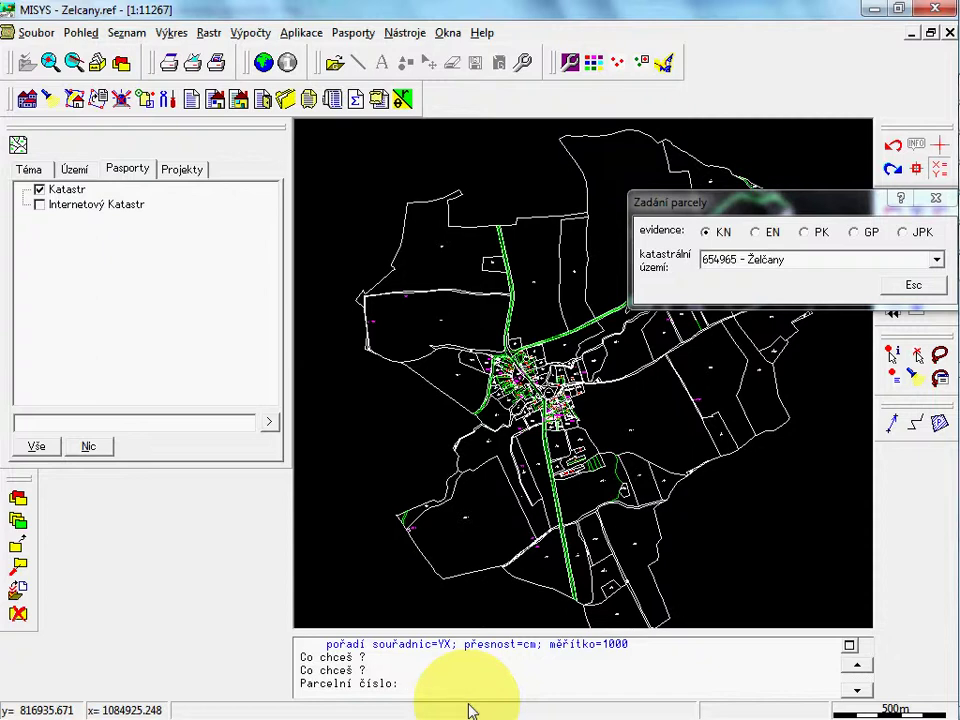
key("Return")
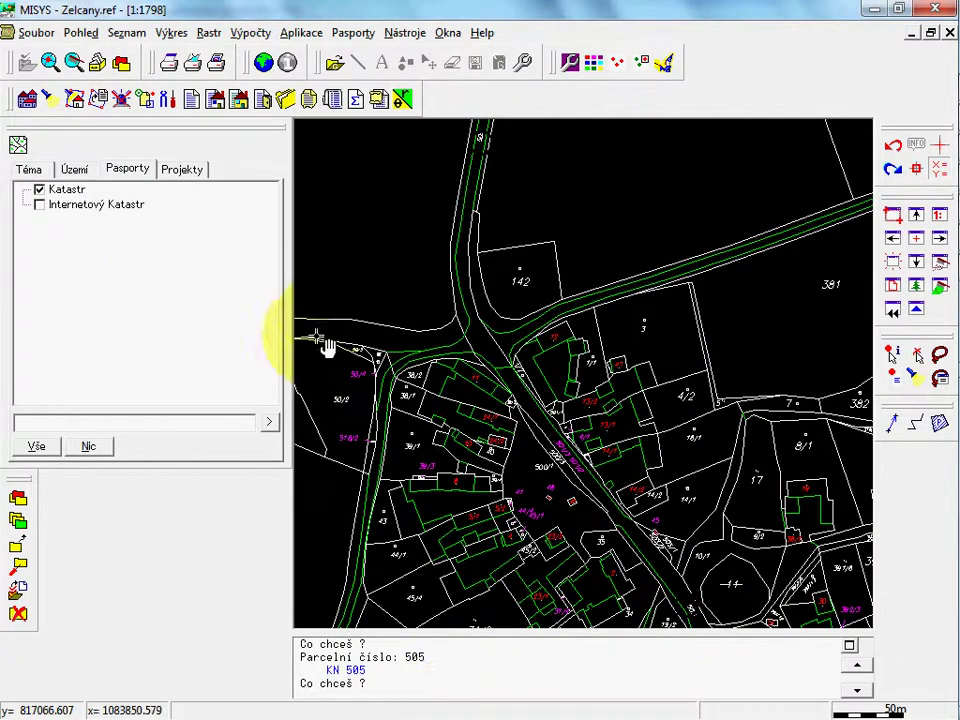
scroll(495, 163, "up", 3)
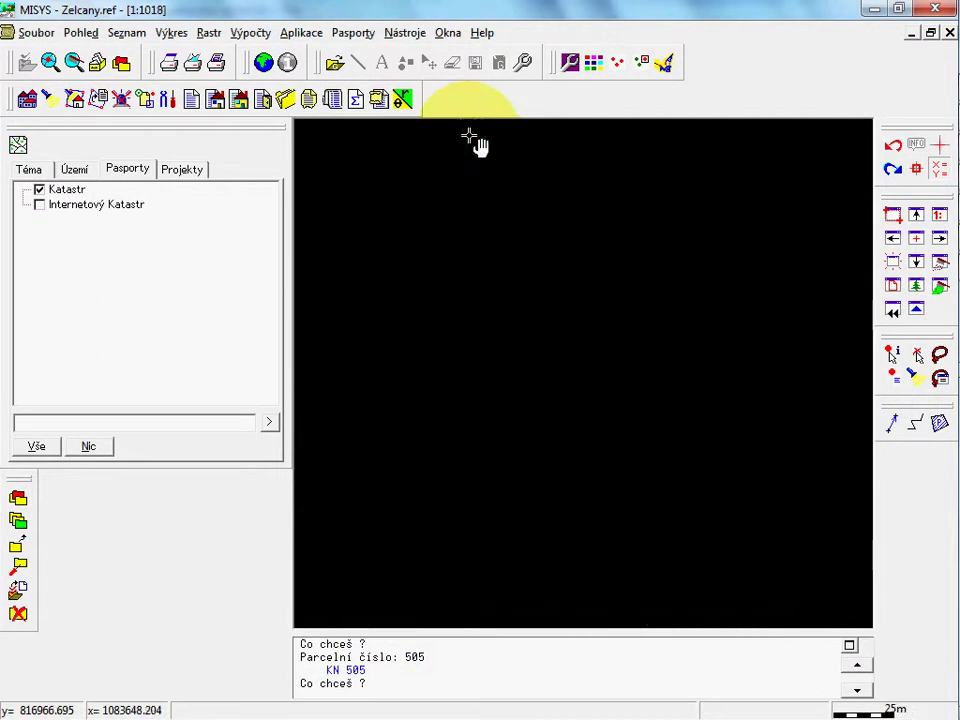
left_click_drag(482, 174, 480, 284)
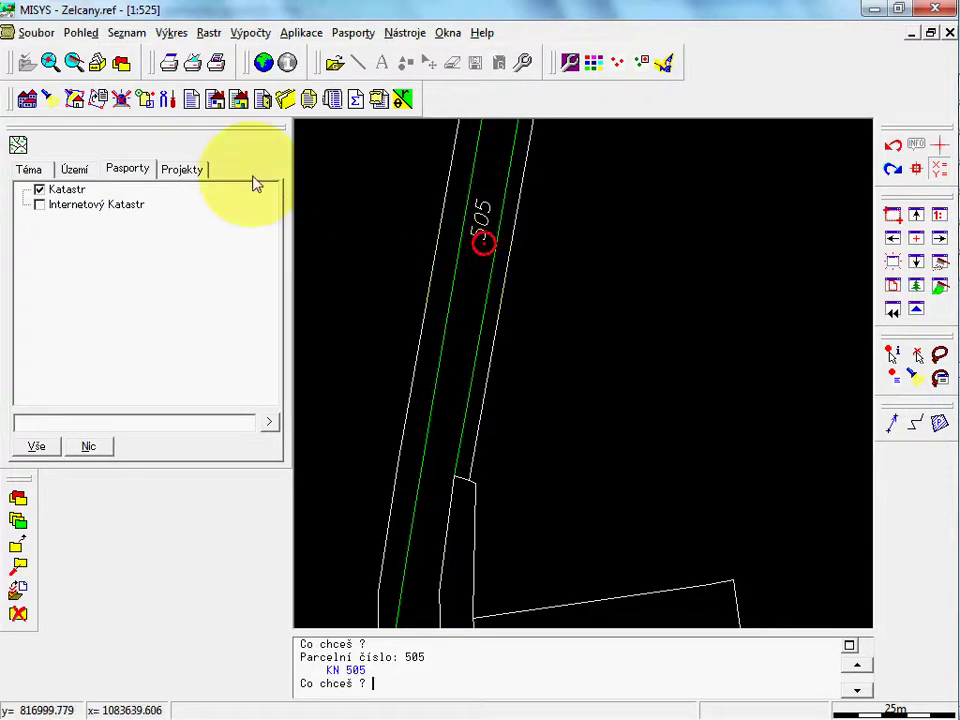
Step: Identify parcel 505 in the map to view its cadastral information, and close the report
left_click(97, 100)
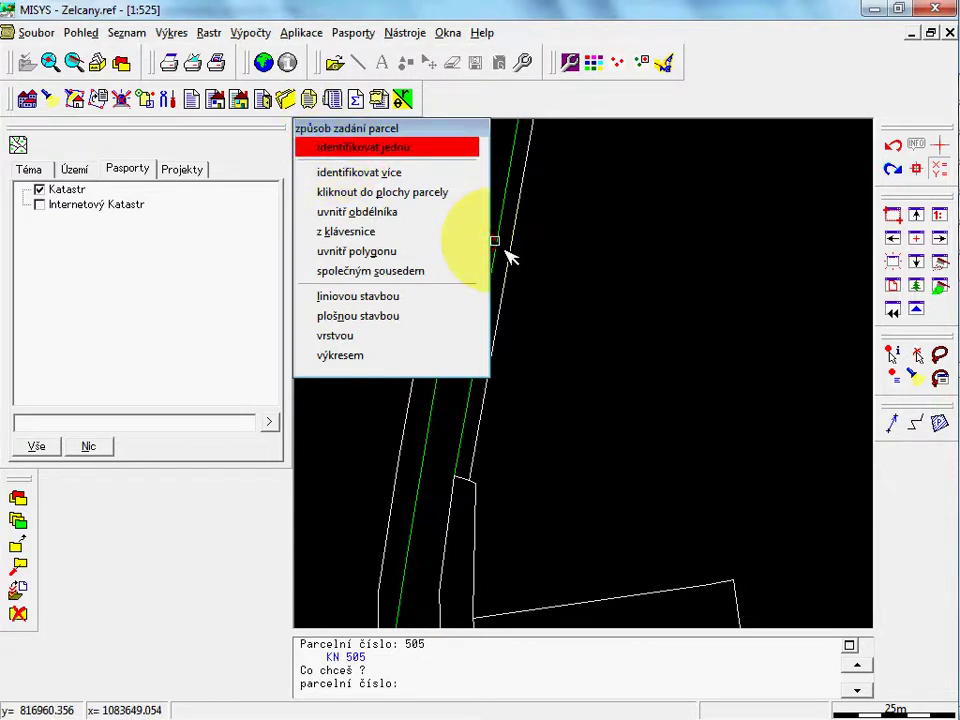
left_click_drag(505, 257, 578, 269)
left_click(564, 256)
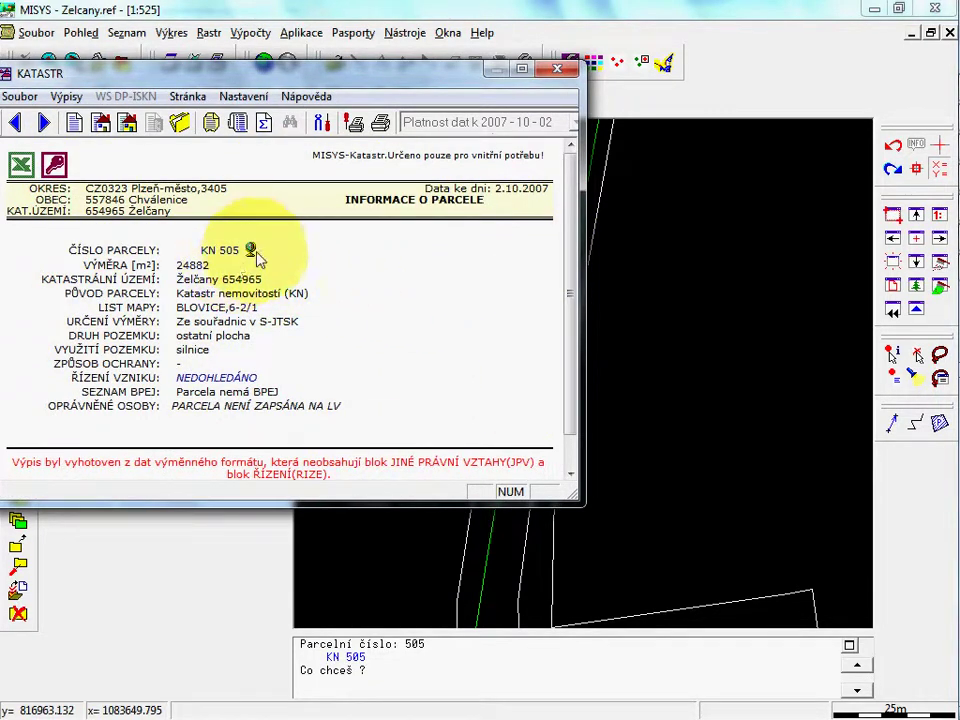
left_click(557, 68)
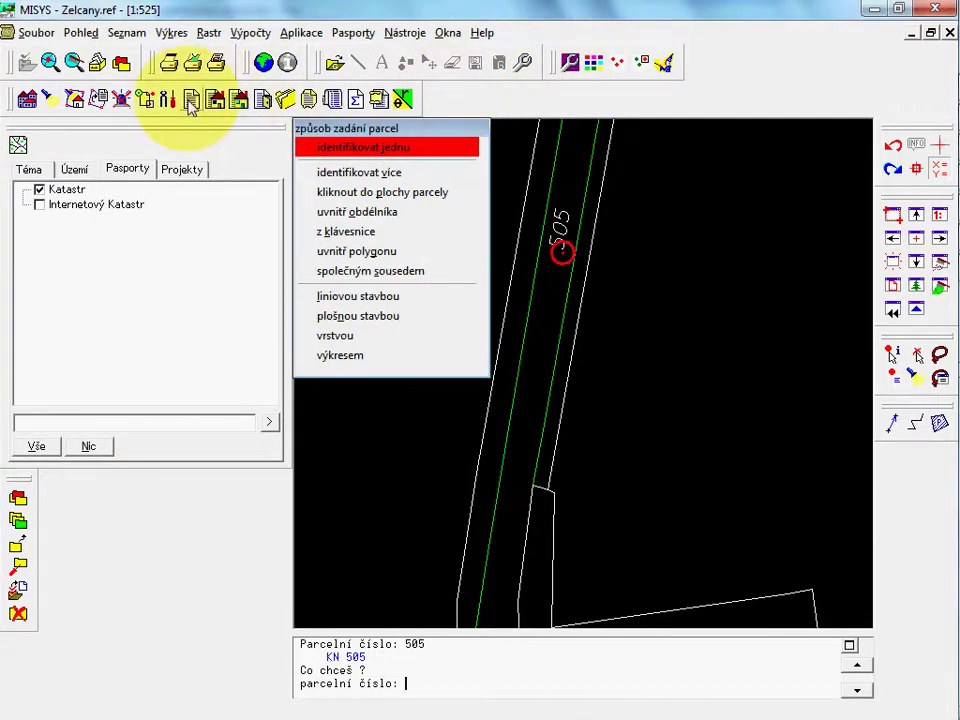
key("Escape")
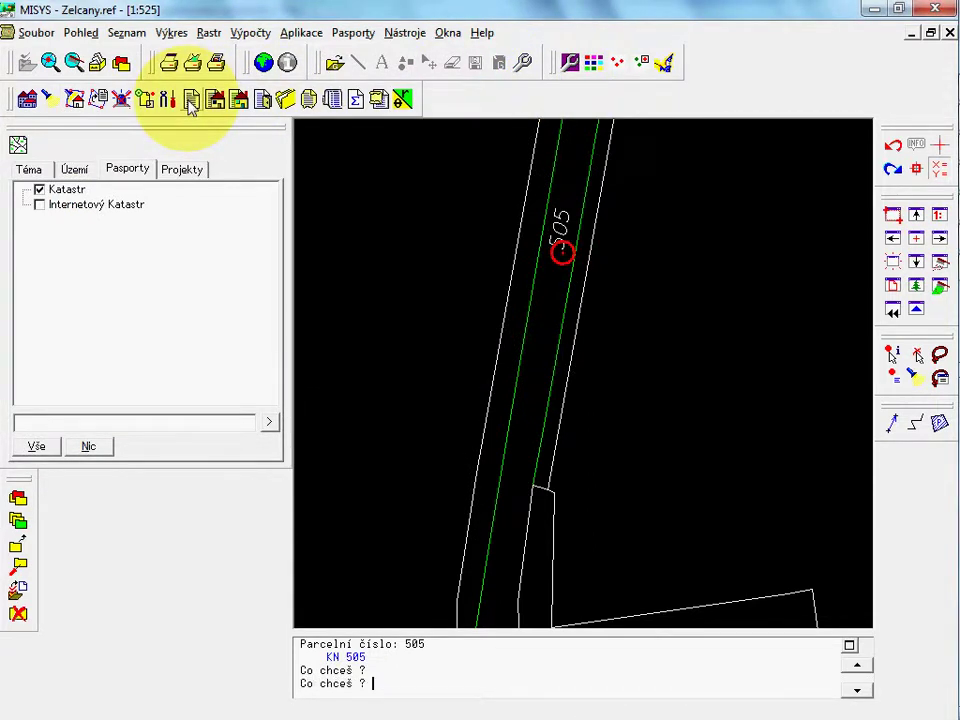
Step: Look up cadastral information for parcel number 142 and locate that parcel on the map from its report
left_click(190, 100)
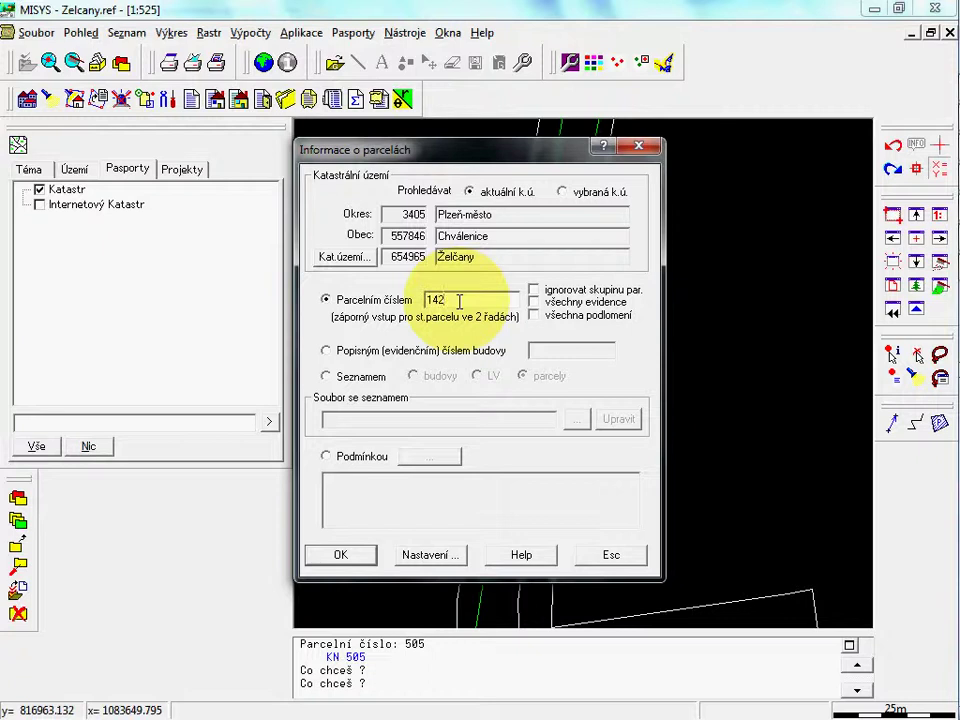
key("Return")
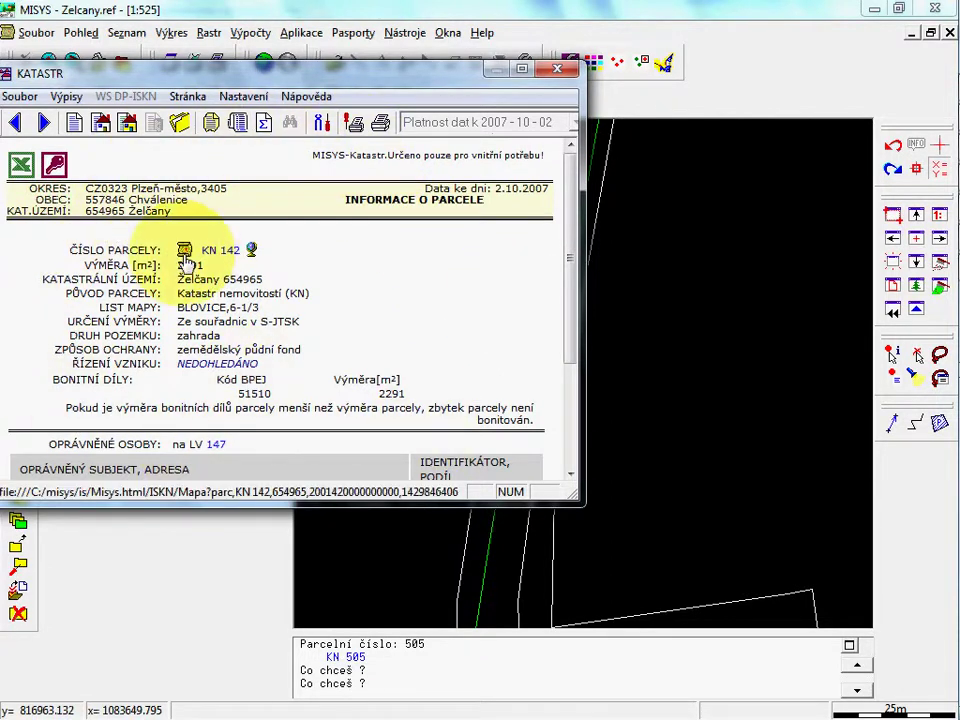
left_click(185, 255)
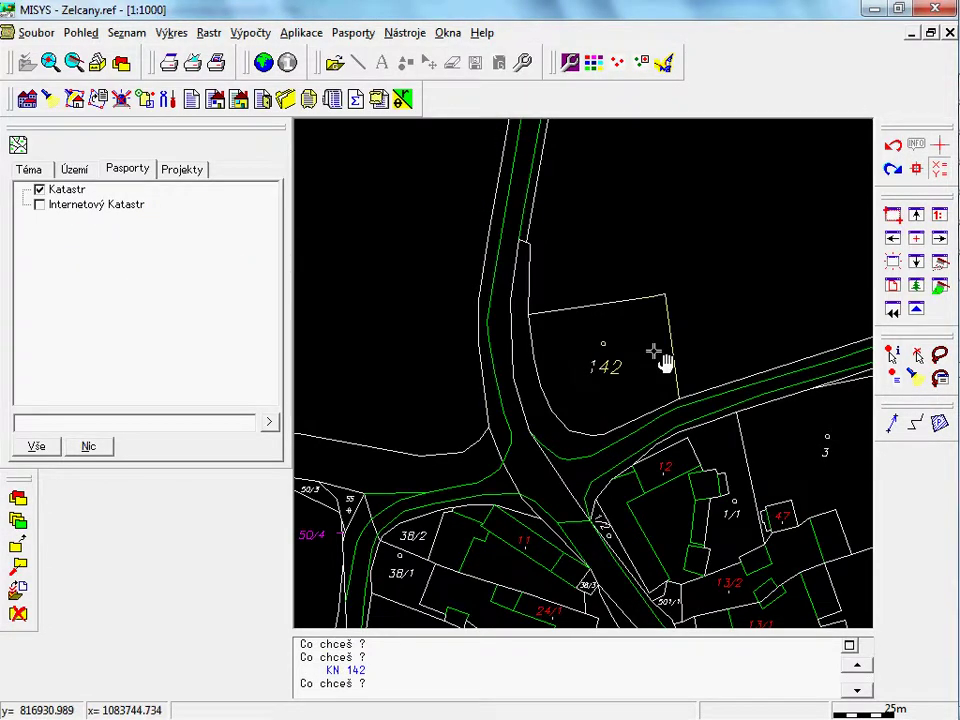